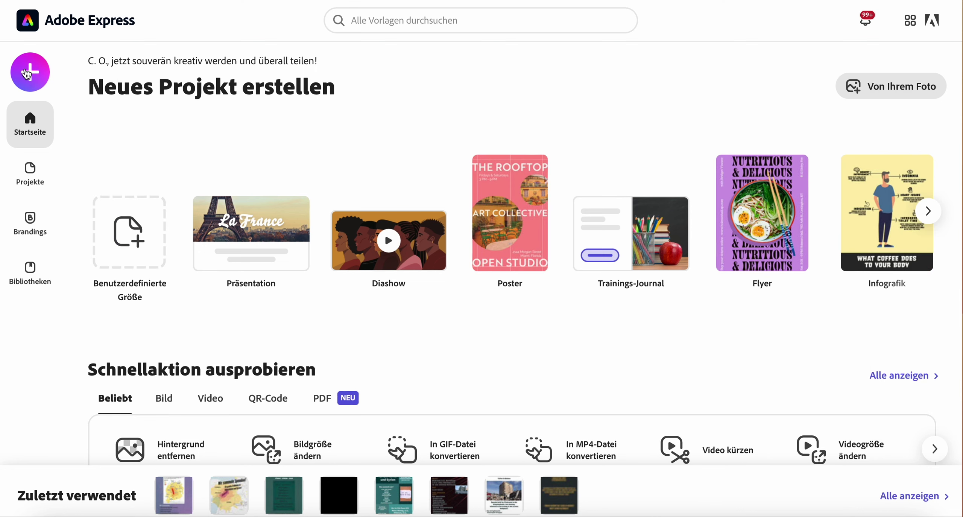
# Start a new custom-size graphic and set its dimensions to 420 mm wide by 594 mm high.
pyautogui.click(27, 74)
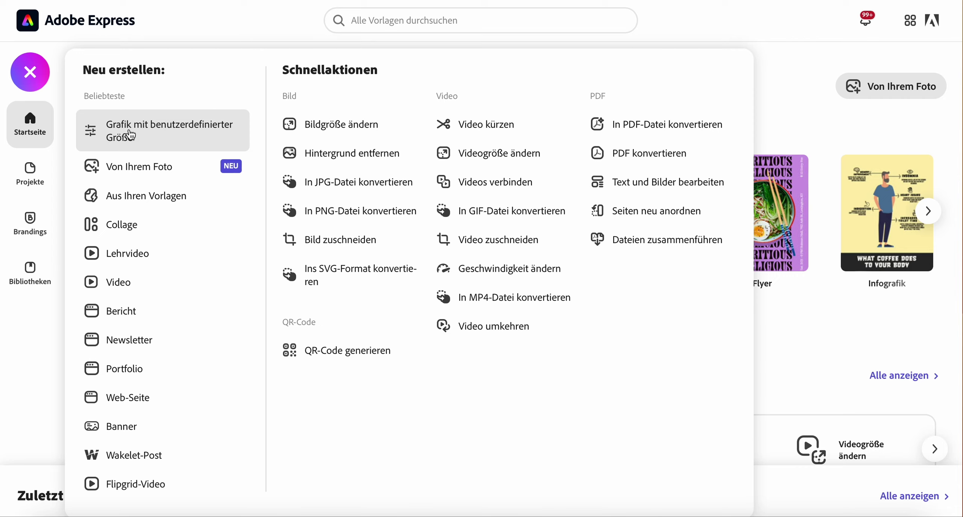
pyautogui.click(131, 135)
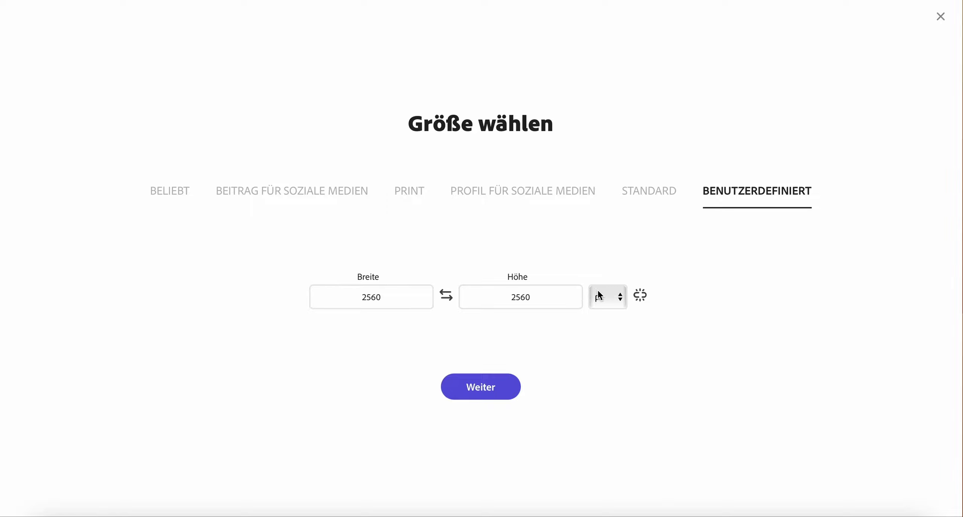
pyautogui.click(616, 298)
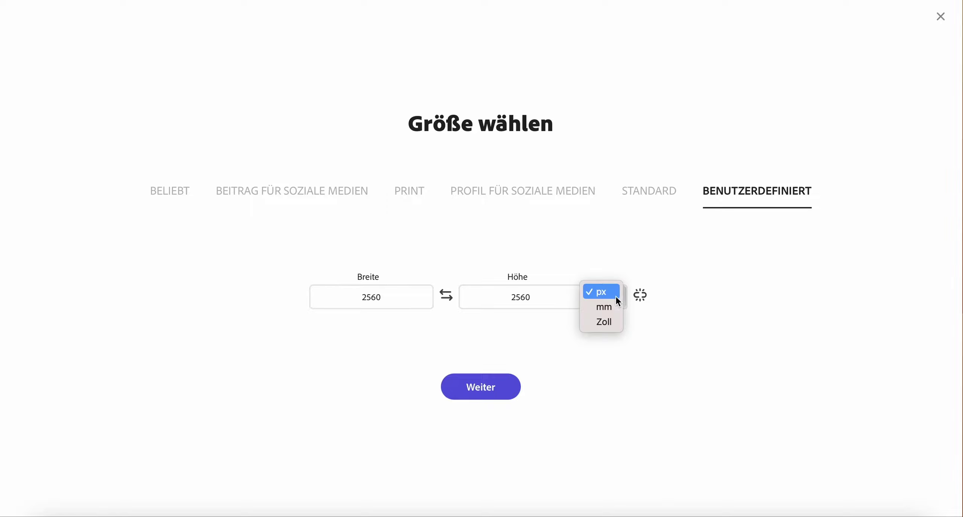
pyautogui.click(611, 307)
pyautogui.click(316, 295)
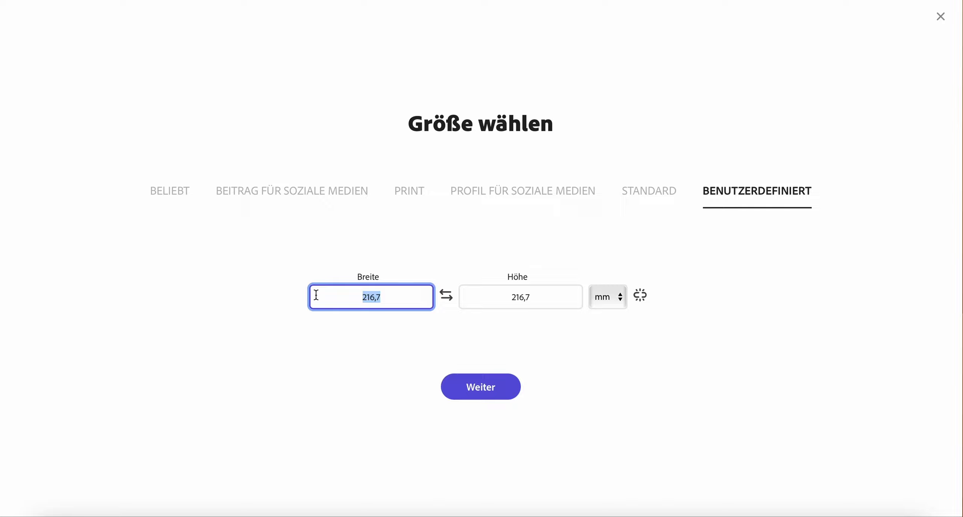
pyautogui.write('420')
pyautogui.click(471, 296)
pyautogui.write('594')
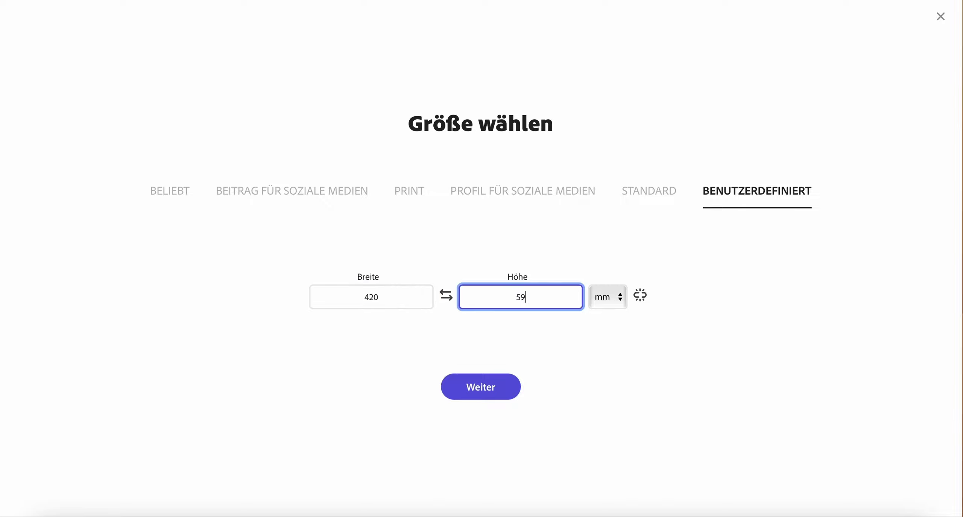
pyautogui.click(588, 339)
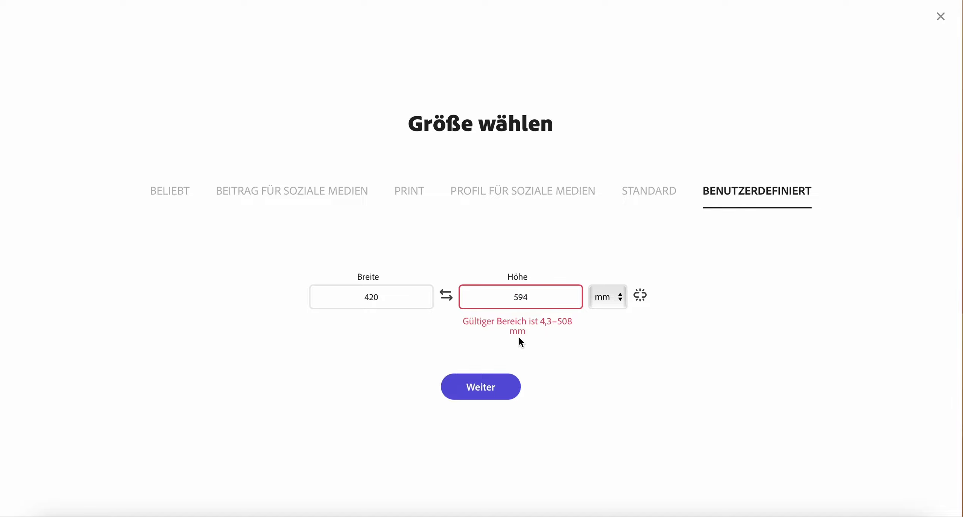
# Check the print format presets, then create the blank document with the custom size.
pyautogui.click(412, 200)
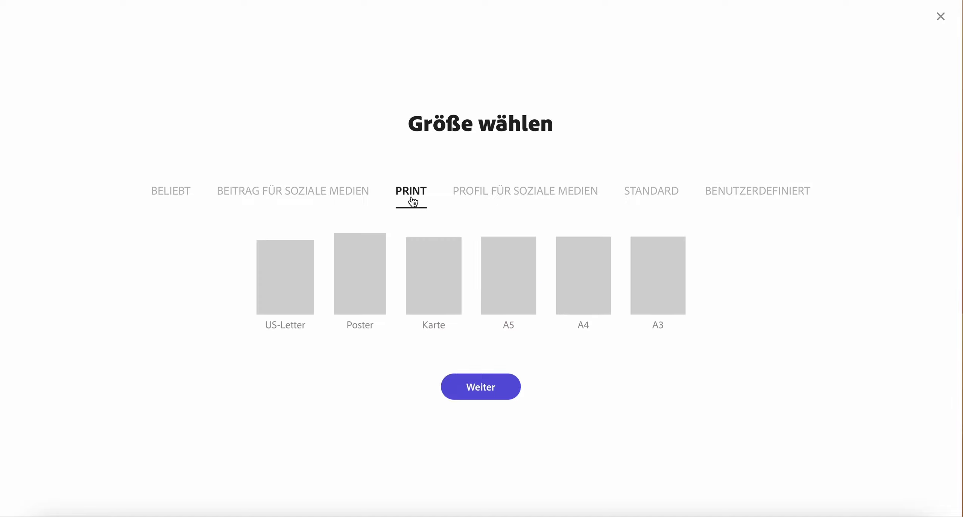
pyautogui.click(733, 208)
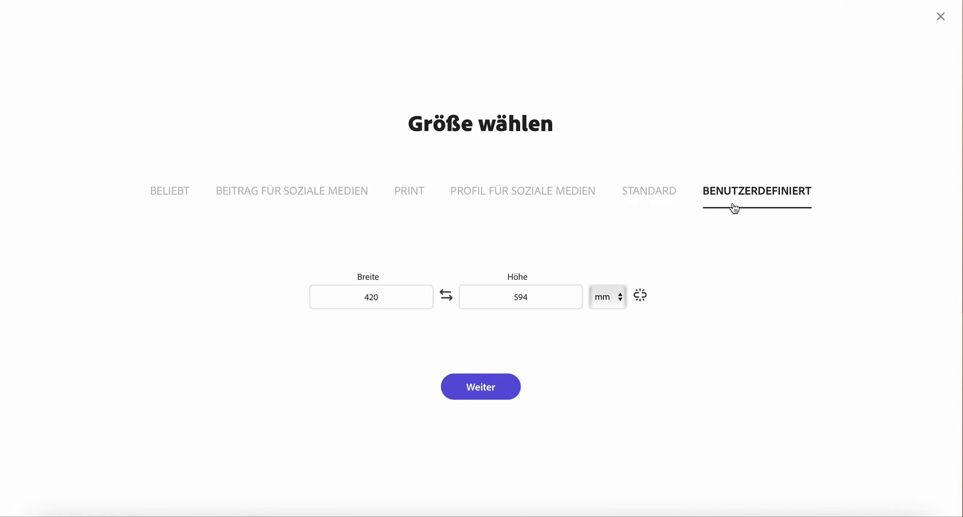
pyautogui.click(536, 297)
pyautogui.click(490, 389)
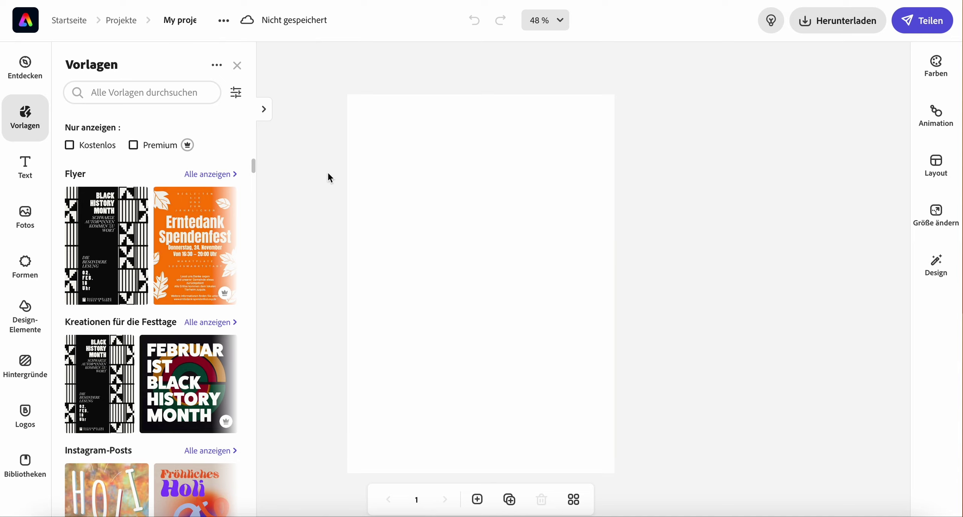
# Dismiss the template suggestions, rename the project as "GeWi Schere 01" and save it.
pyautogui.click(237, 65)
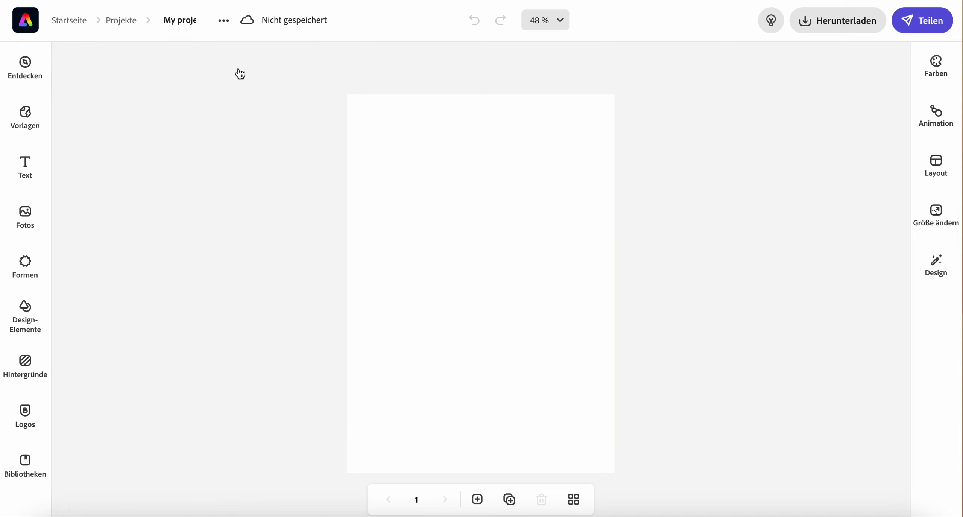
pyautogui.click(225, 24)
pyautogui.click(202, 78)
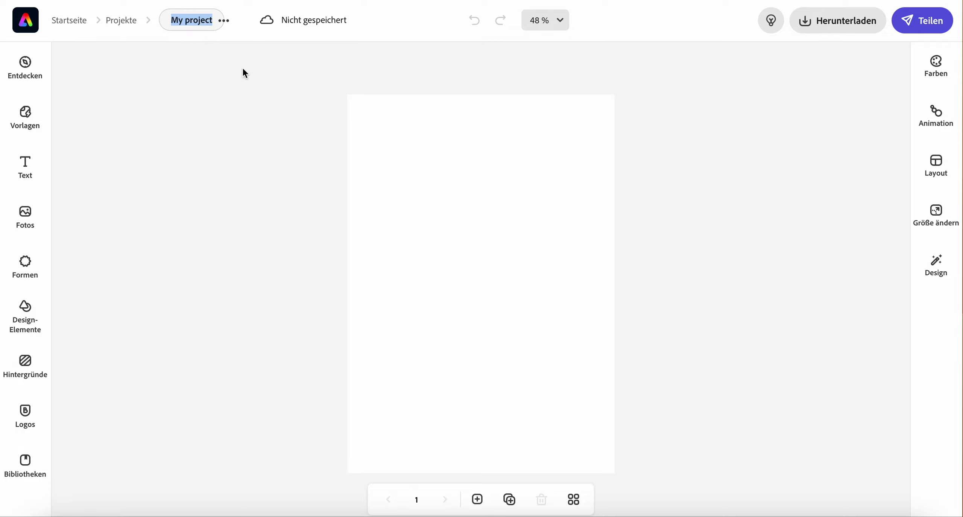
pyautogui.write('GeW')
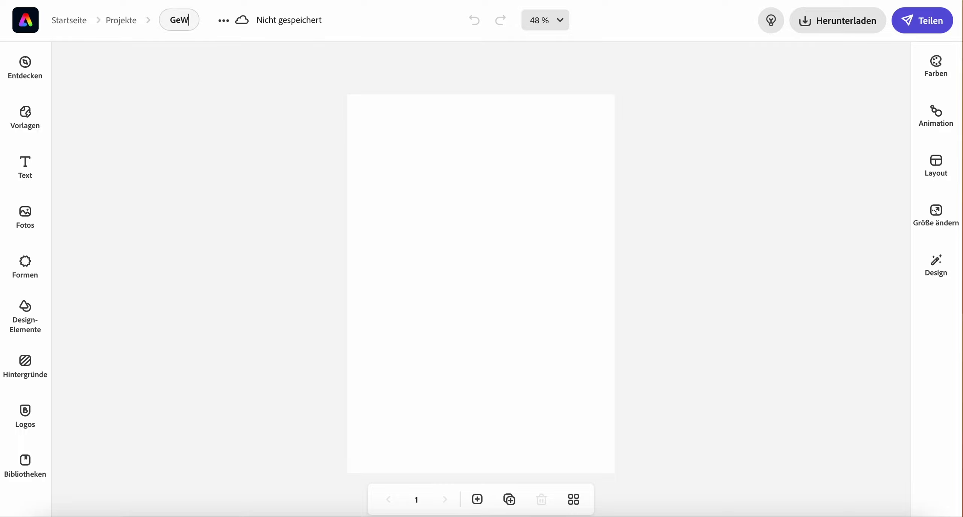
pyautogui.write('i Schere-01')
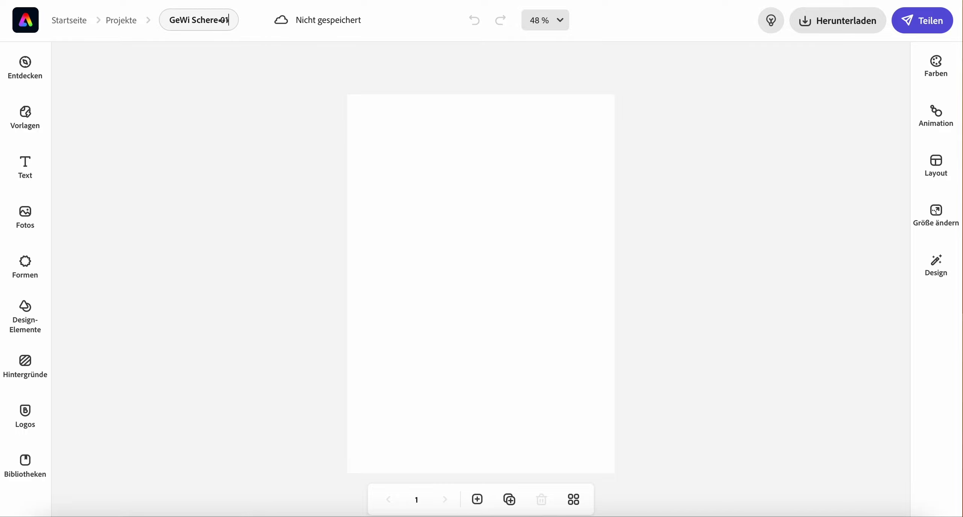
pyautogui.press('Return')
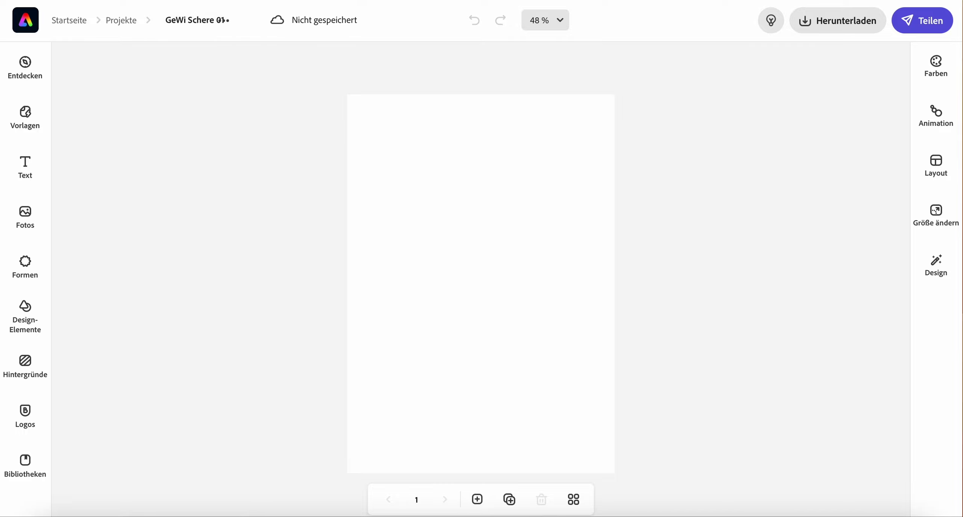
pyautogui.moveTo(282, 20)
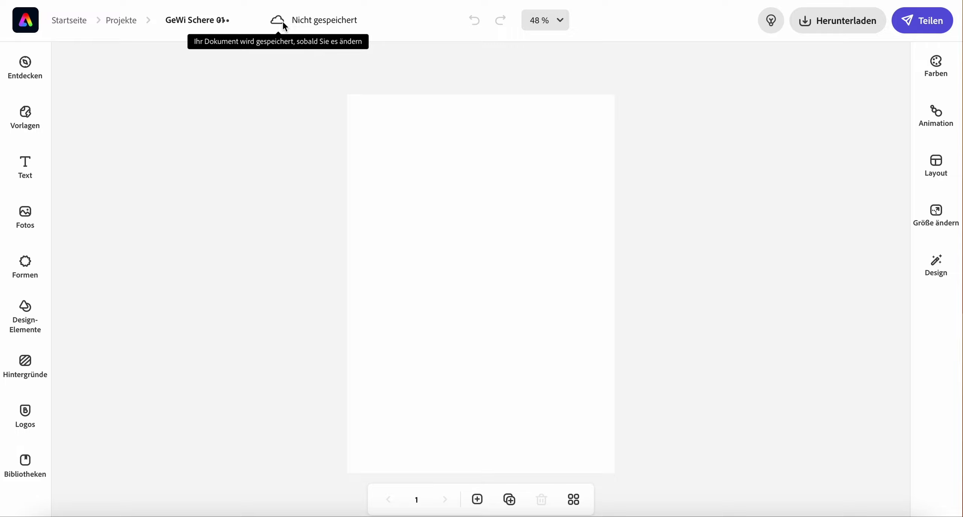
pyautogui.click(283, 22)
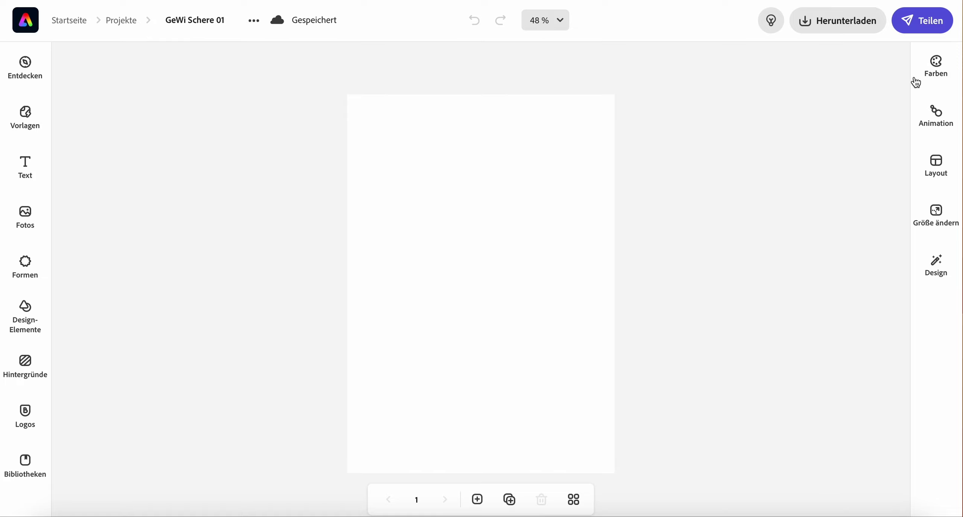
# Set the first color of the document's current palette to dark blue #082B44.
pyautogui.click(939, 76)
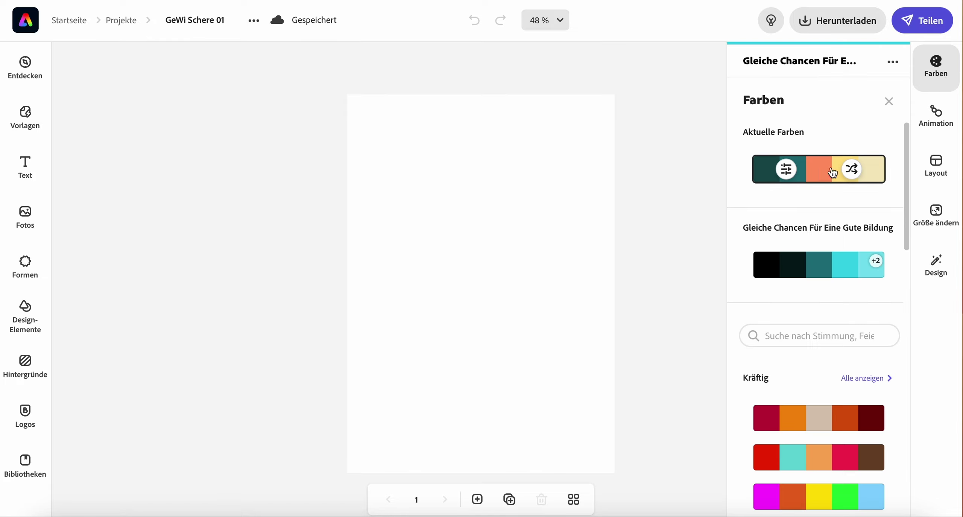
pyautogui.click(780, 173)
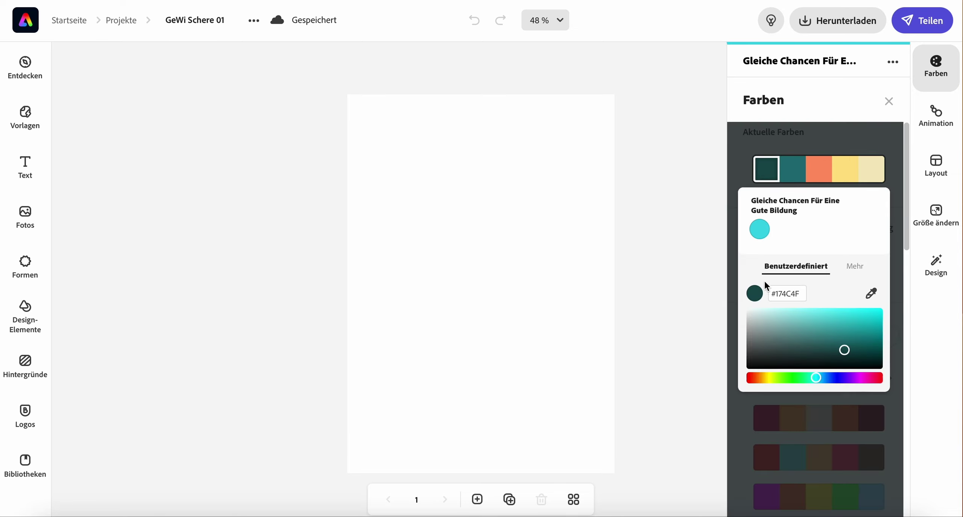
pyautogui.doubleClick(789, 293)
pyautogui.write('#')
pyautogui.press('BackSpace')
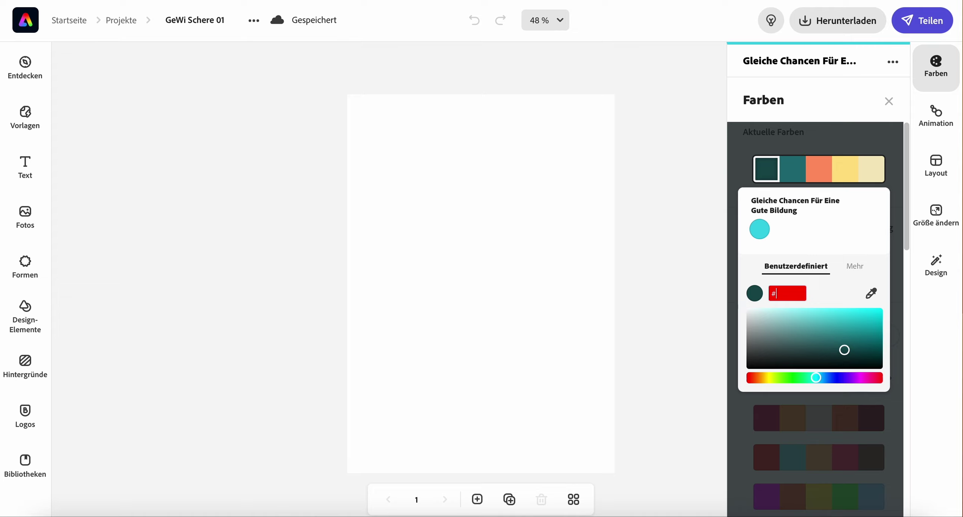
pyautogui.write('082B44')
pyautogui.press('Return')
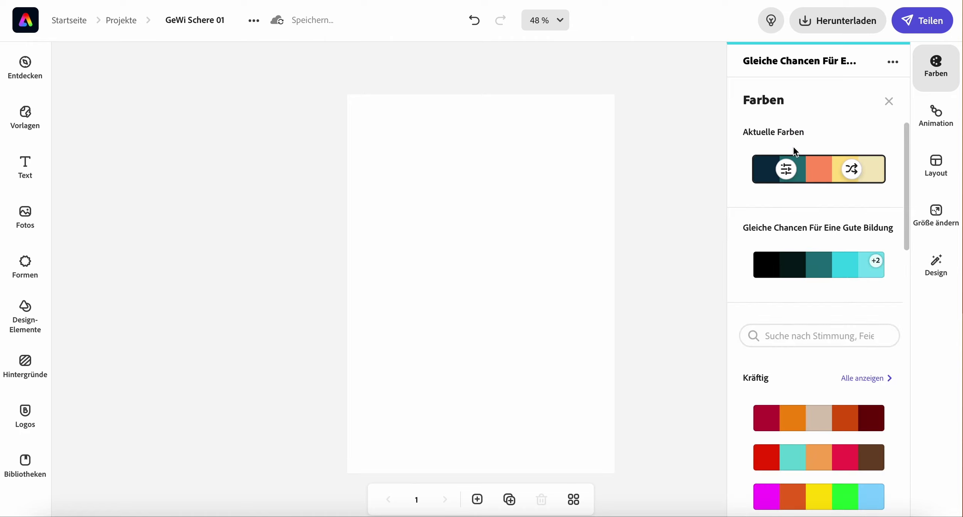
# Set the second color of the current palette to green #64D996 and close the color settings.
pyautogui.click(798, 168)
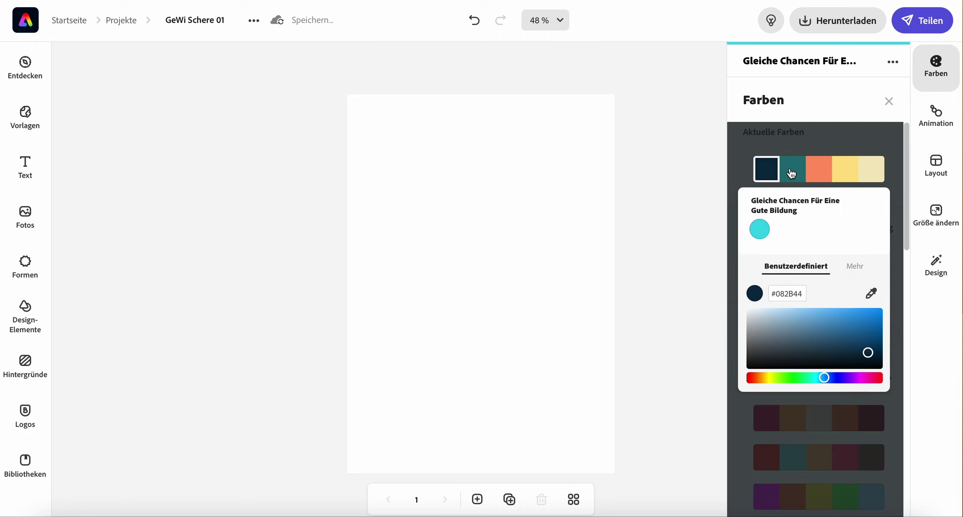
pyautogui.click(793, 172)
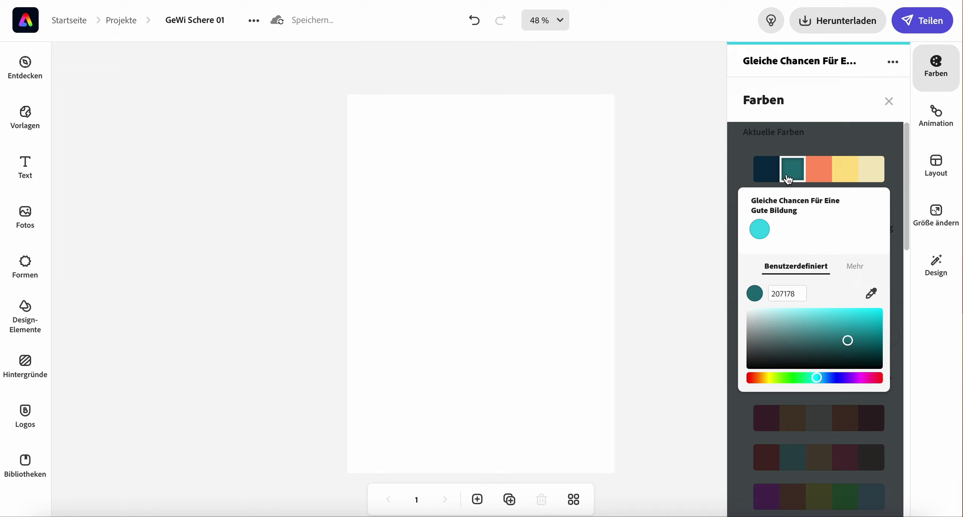
pyautogui.doubleClick(775, 293)
pyautogui.write('#')
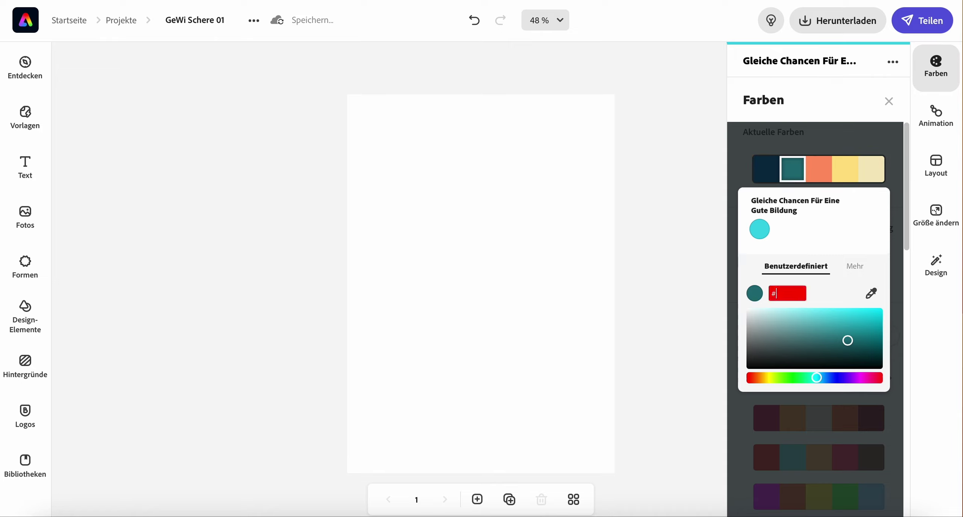
pyautogui.press('BackSpace')
pyautogui.write('6')
pyautogui.write('4D99')
pyautogui.write('6')
pyautogui.click(833, 177)
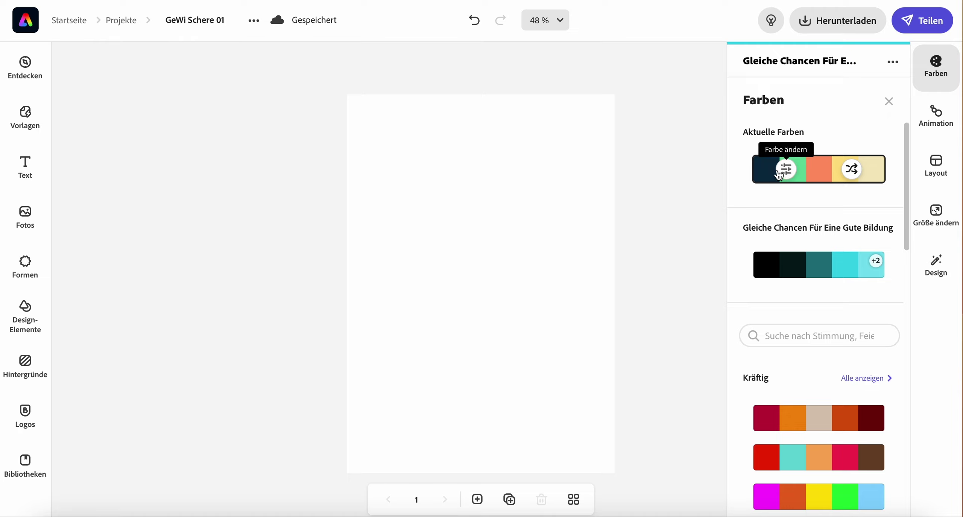
pyautogui.click(936, 67)
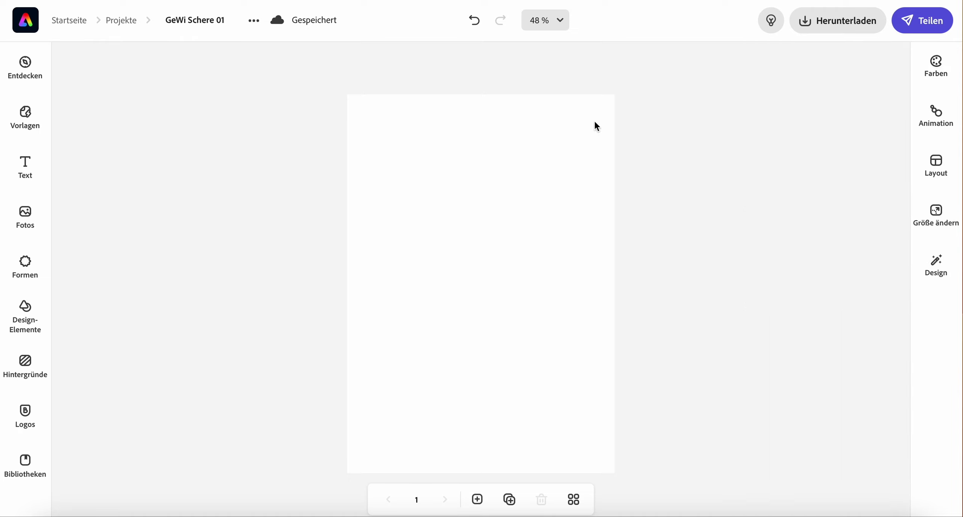
# Fill the page background with the dark blue #082B44 from the current palette.
pyautogui.click(470, 213)
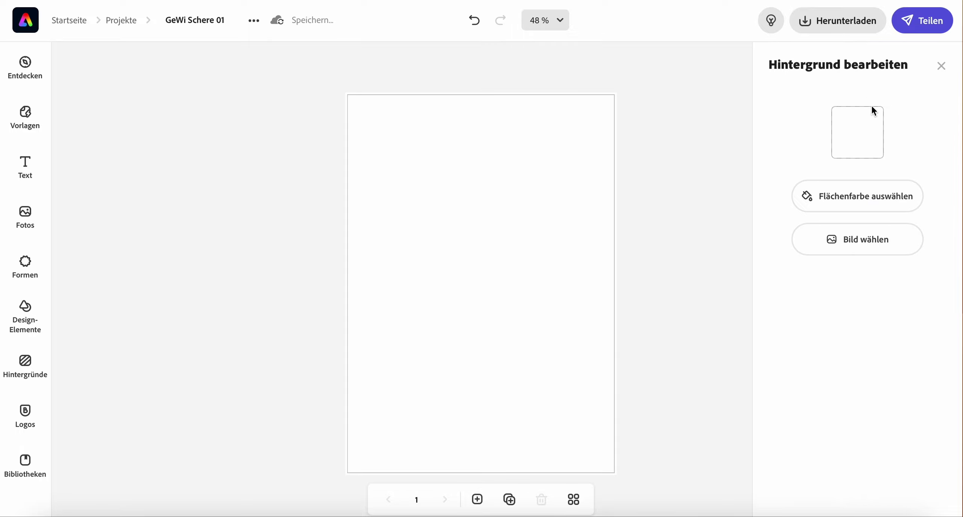
pyautogui.click(864, 206)
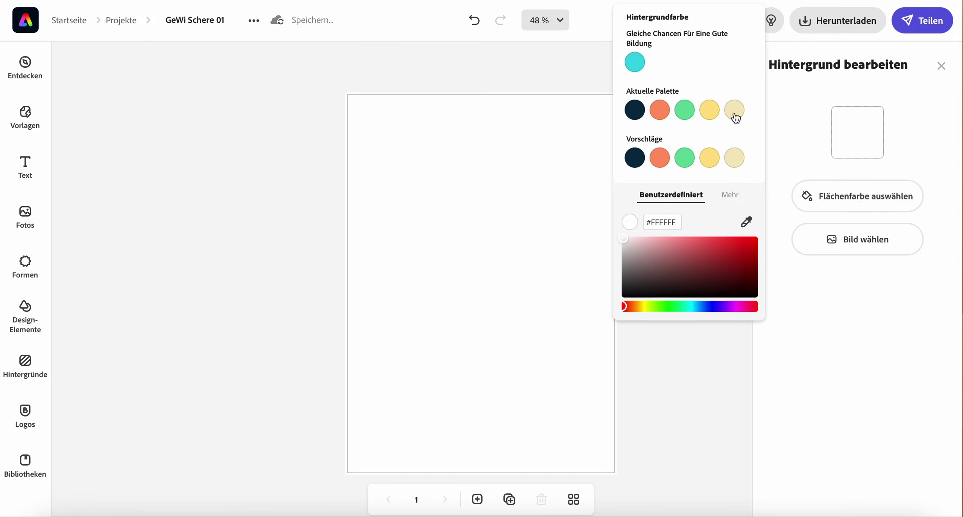
pyautogui.click(636, 111)
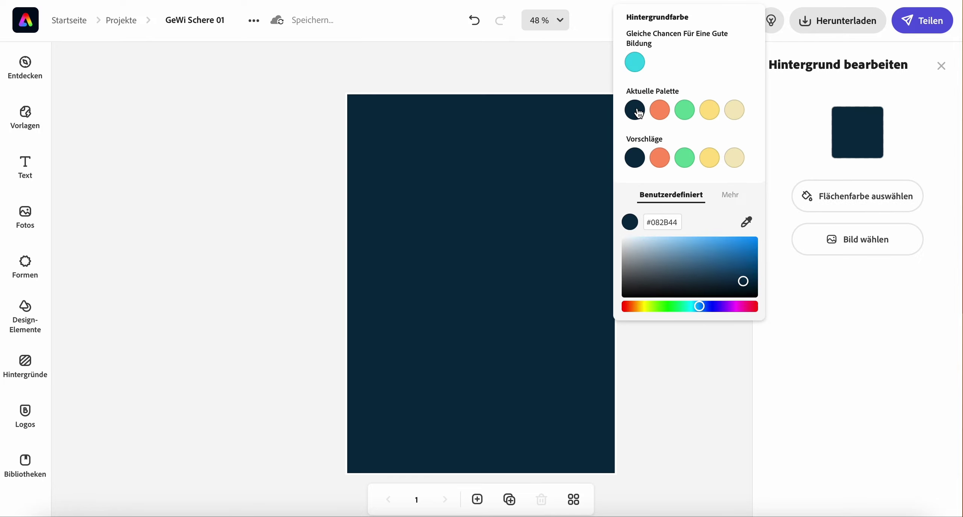
pyautogui.click(485, 72)
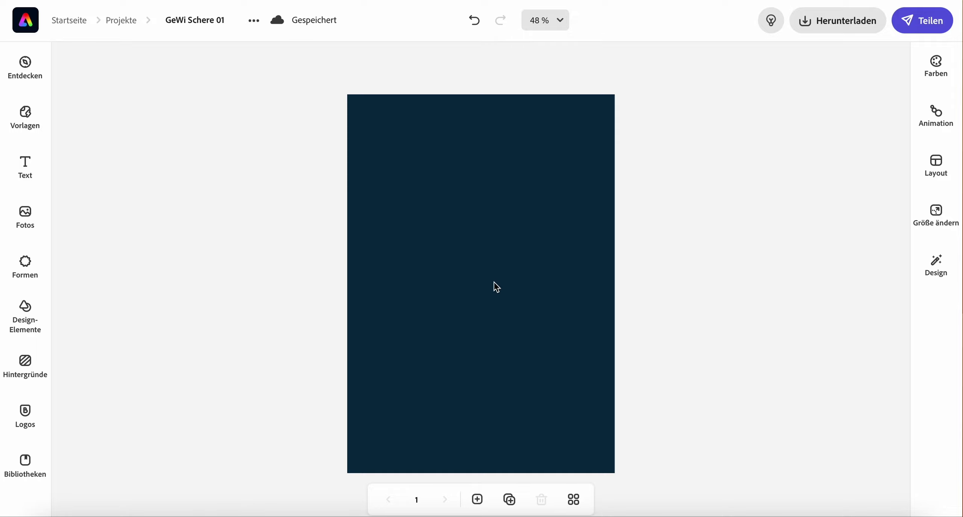
# Add a custom text to the page and replace its placeholder with "EINE".
pyautogui.click(35, 179)
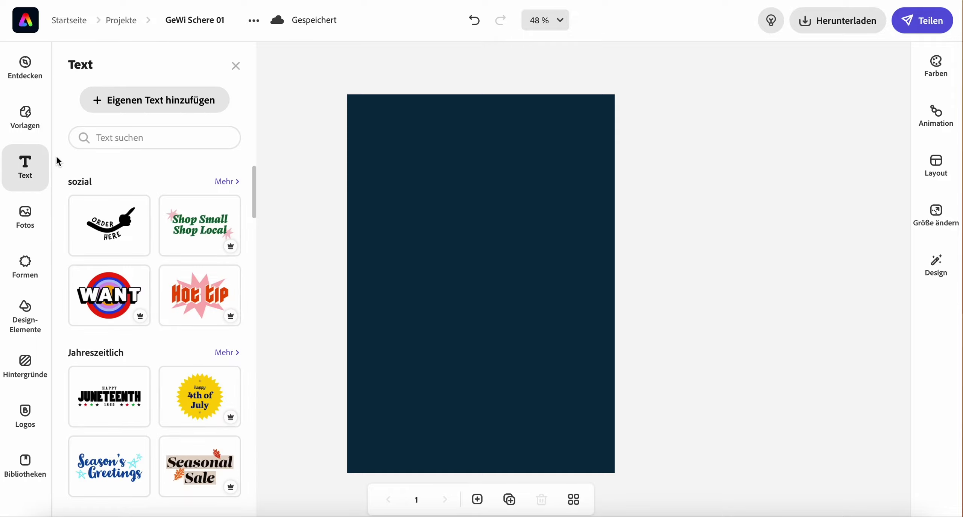
pyautogui.click(151, 109)
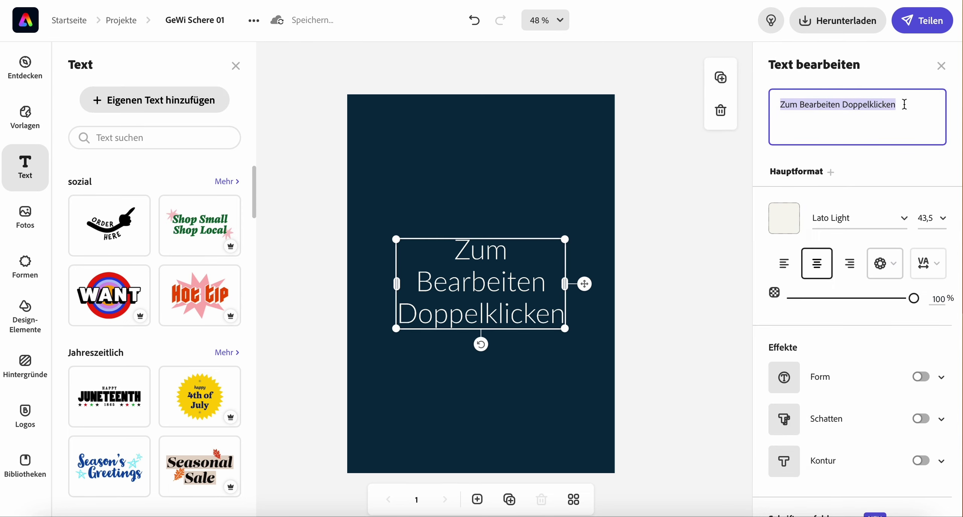
pyautogui.moveTo(905, 104); pyautogui.dragTo(740, 97)
pyautogui.write('E')
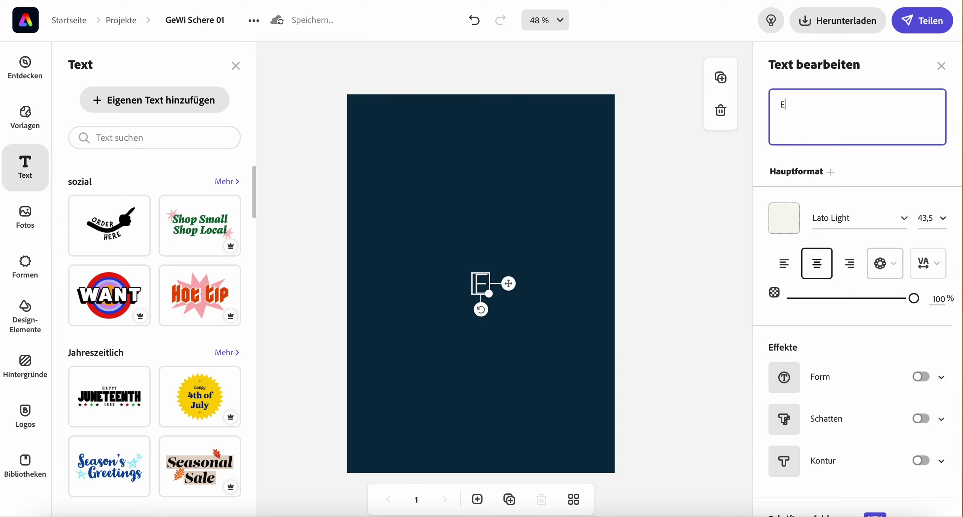
pyautogui.write('INE')
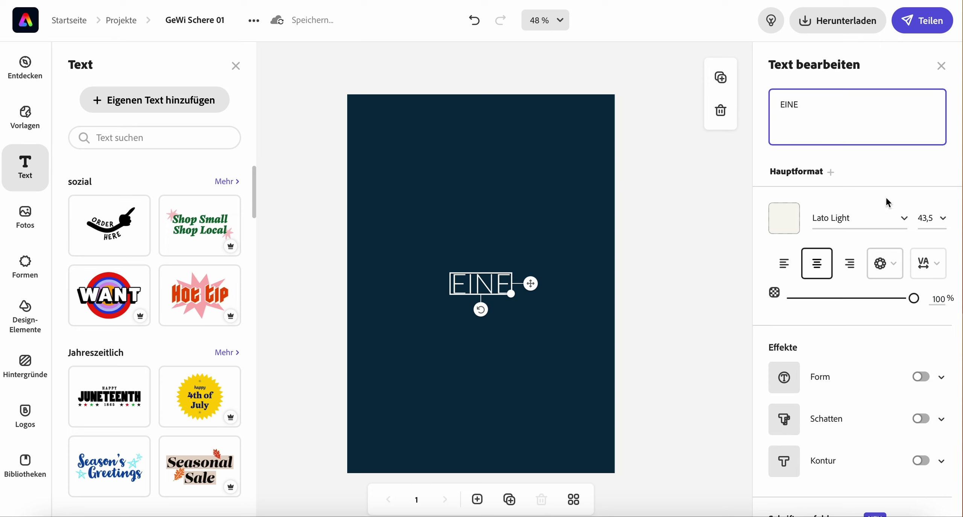
# Change the font of the "EINE" text to Lato Bold.
pyautogui.click(904, 218)
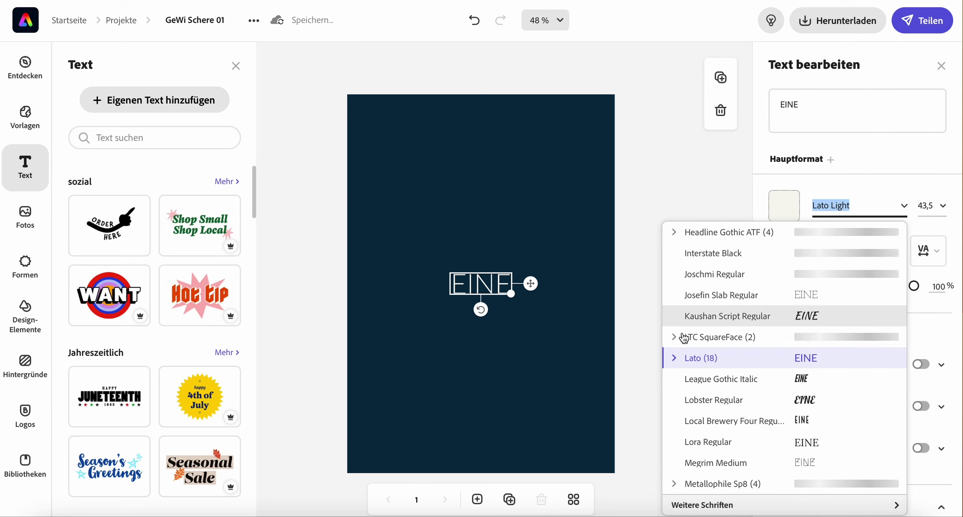
pyautogui.click(674, 358)
pyautogui.scroll(-3, 748, 391)
pyautogui.click(748, 391)
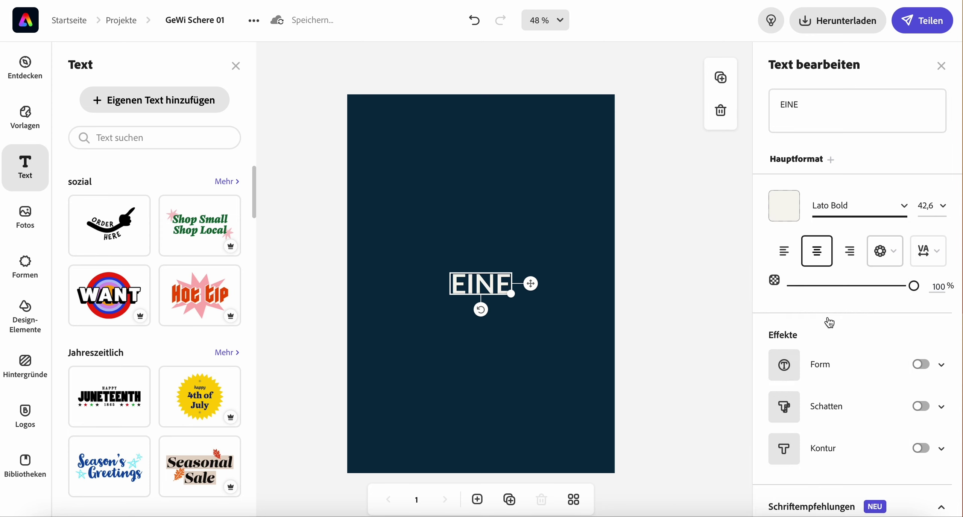
# Add a shape effect behind the "EINE" text with size 38 and the suggested green as its color.
pyautogui.click(921, 365)
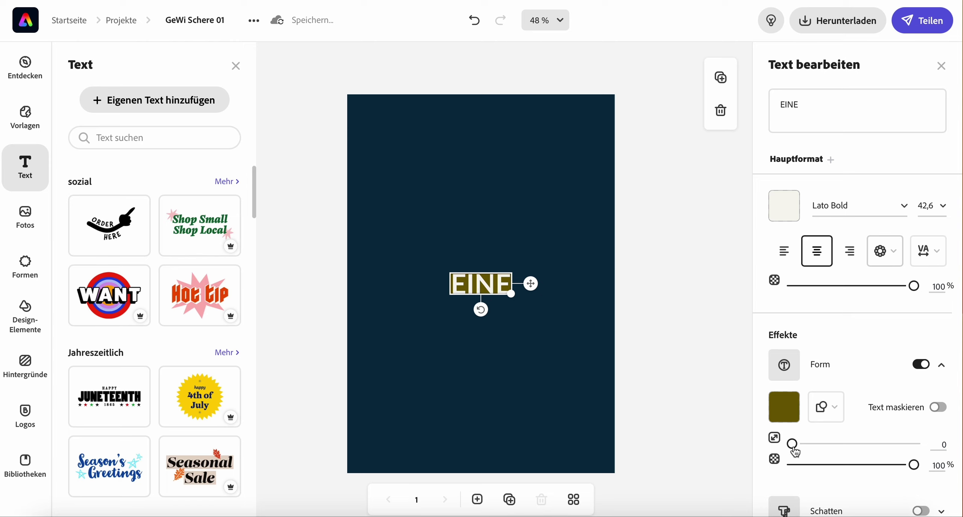
pyautogui.moveTo(792, 444); pyautogui.dragTo(841, 452)
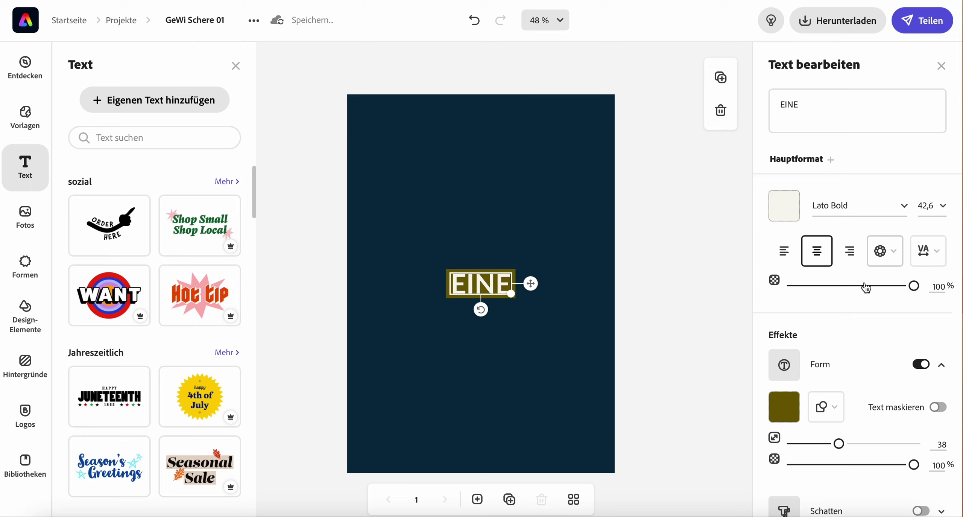
pyautogui.click(790, 408)
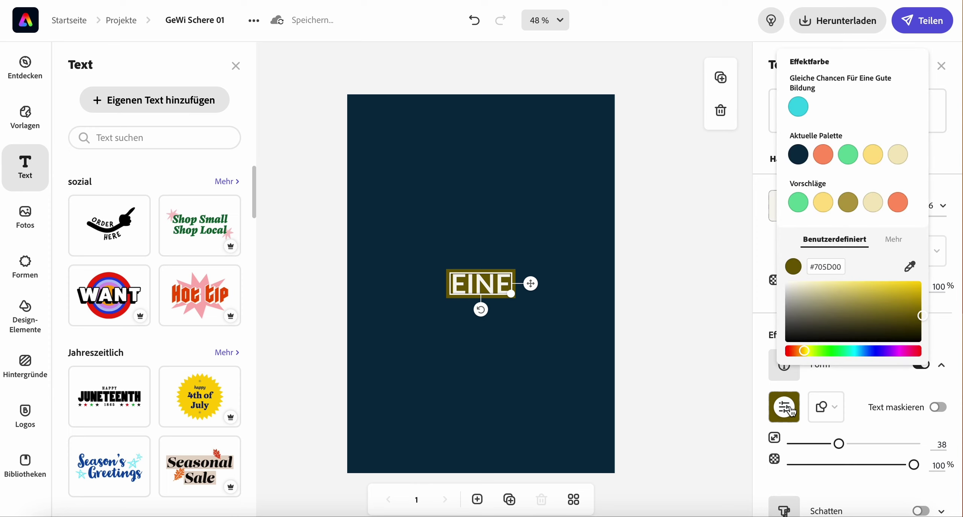
pyautogui.click(798, 203)
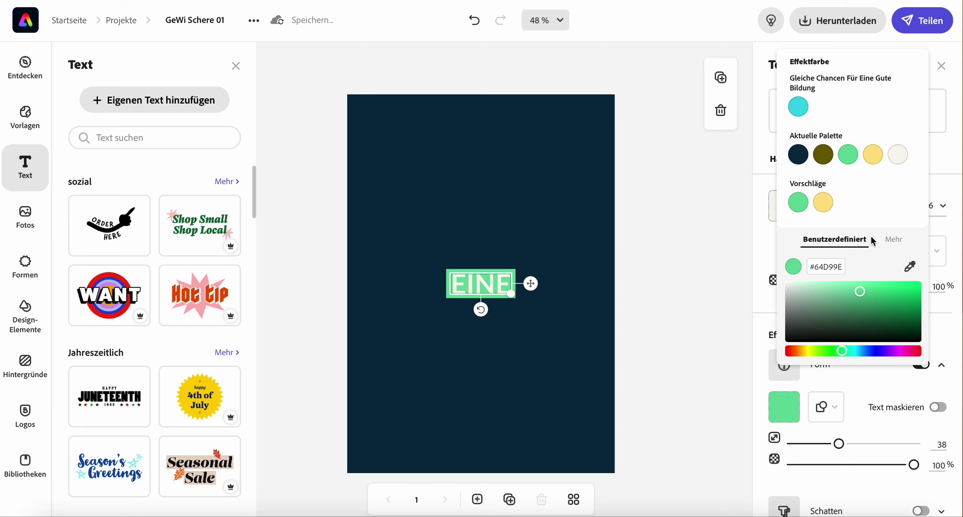
pyautogui.click(955, 184)
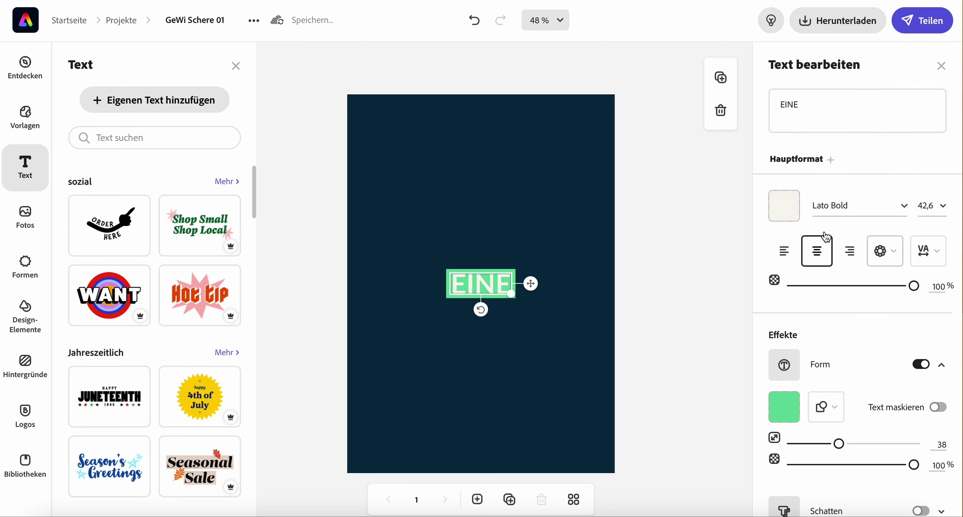
# Try dark blue #082B44 as the "EINE" text color, and return it to the palette's off-white #F7F6F1.
pyautogui.click(784, 205)
pyautogui.click(624, 141)
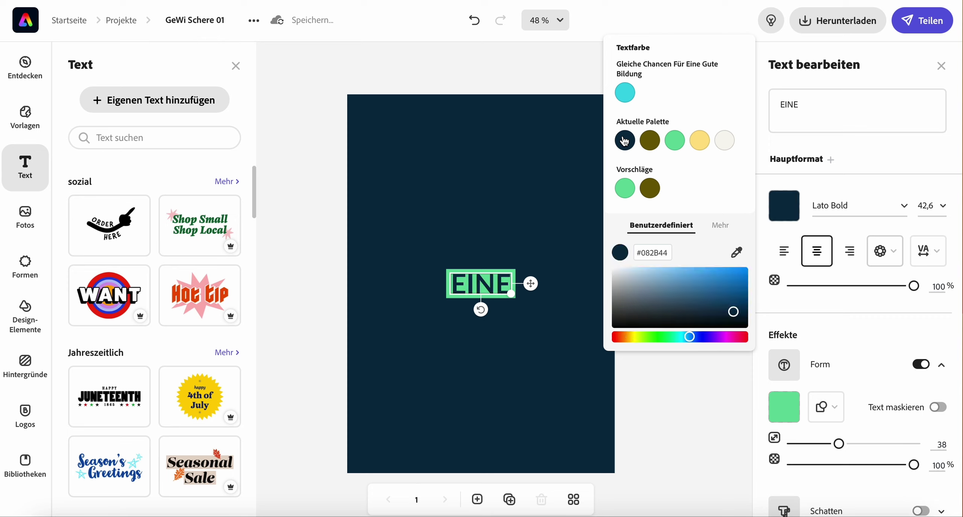
pyautogui.click(724, 141)
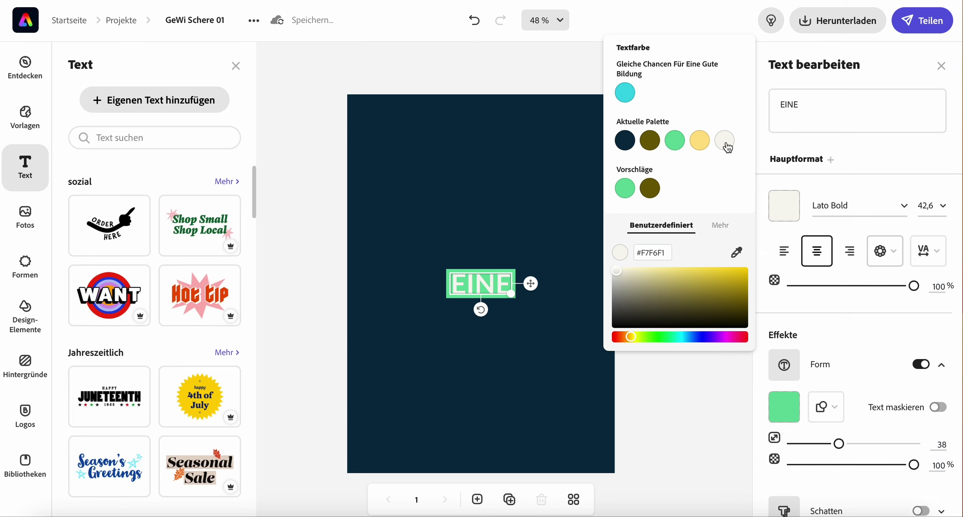
pyautogui.click(532, 284)
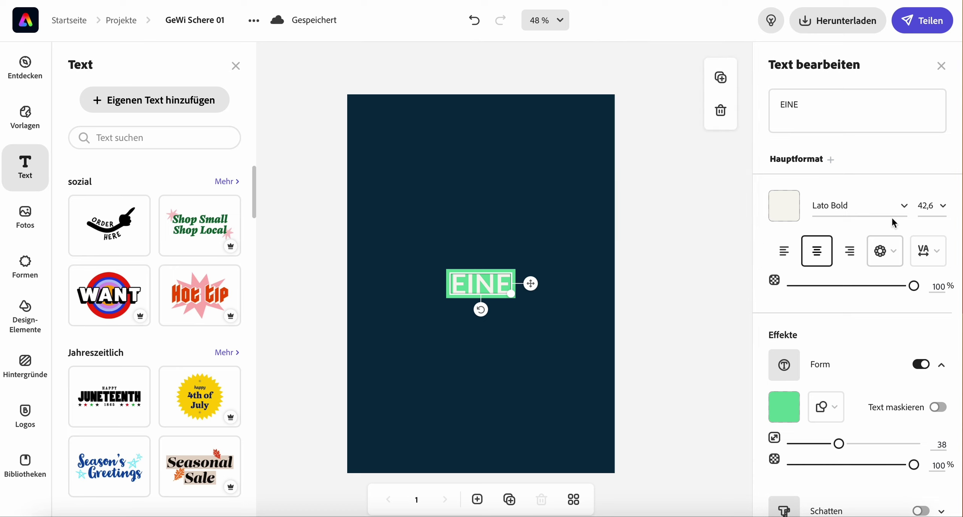
# Set the "EINE" text size to 60 and move the text to the page's upper-left area.
pyautogui.click(942, 207)
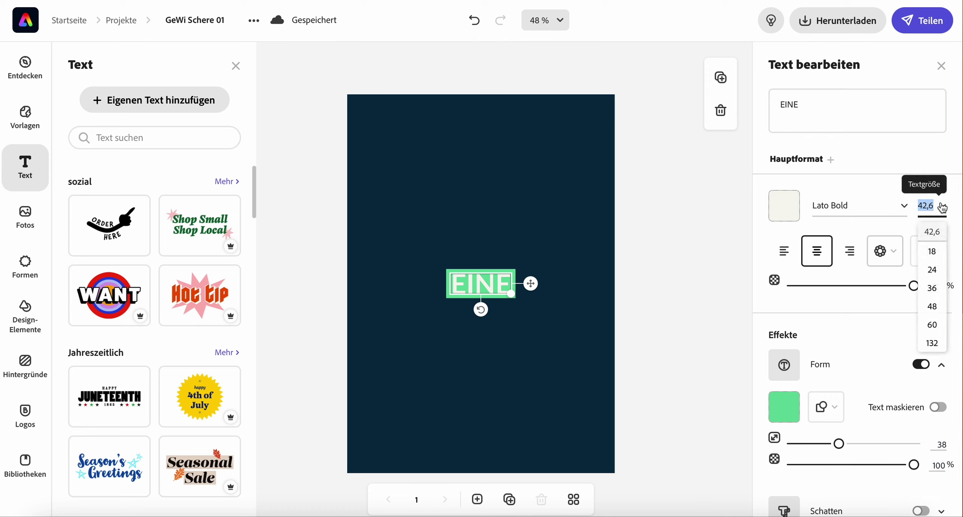
pyautogui.click(932, 306)
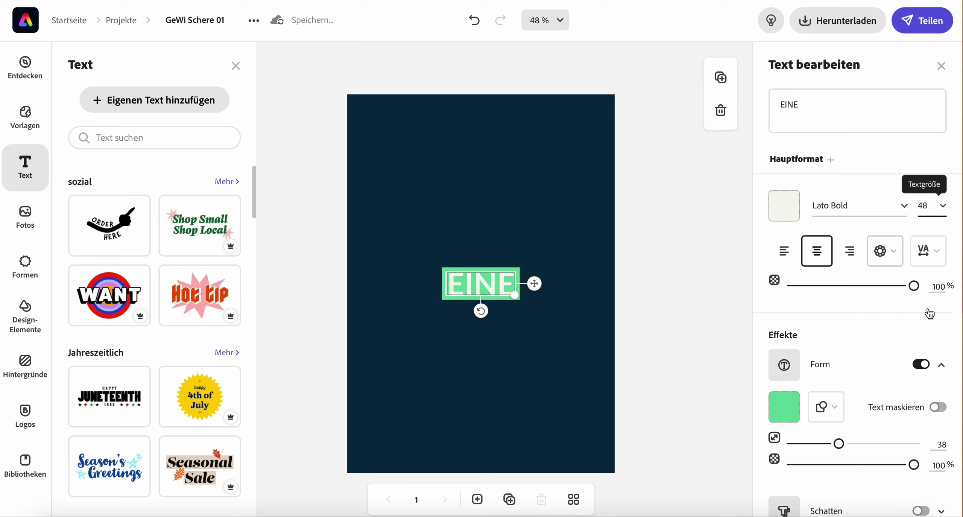
pyautogui.click(943, 206)
pyautogui.click(932, 324)
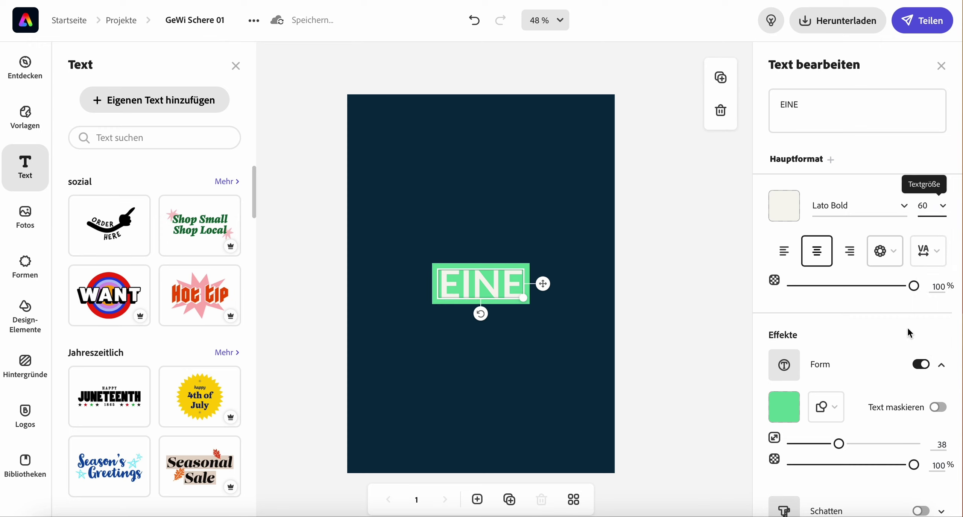
pyautogui.moveTo(497, 288); pyautogui.dragTo(434, 145)
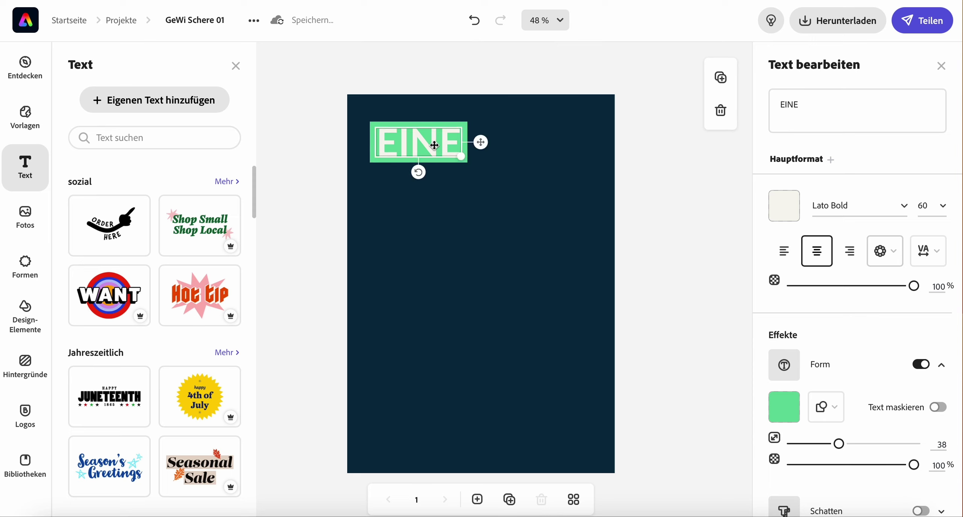
# Duplicate the styled "EINE" text directly below the original and change the copy's wording to "SCHULE".
pyautogui.click(112, 107)
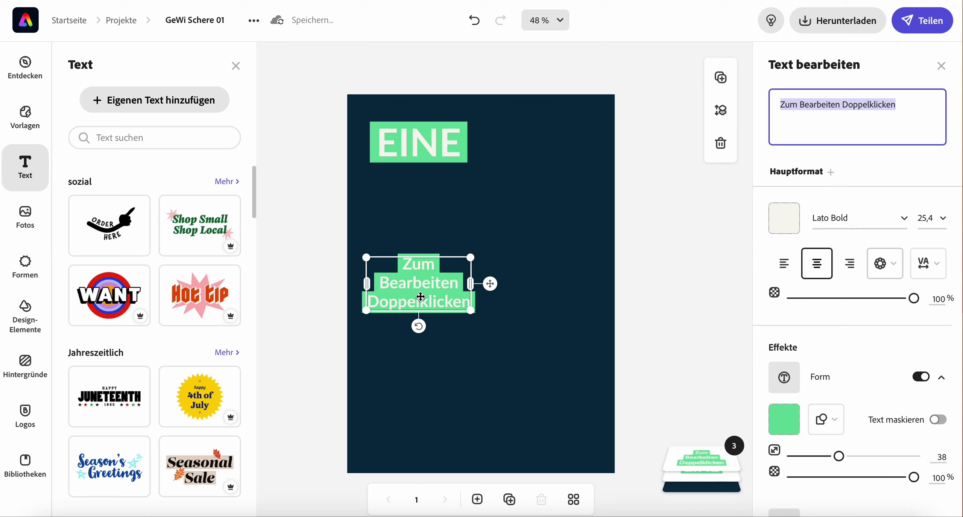
pyautogui.press('Delete')
pyautogui.click(398, 149)
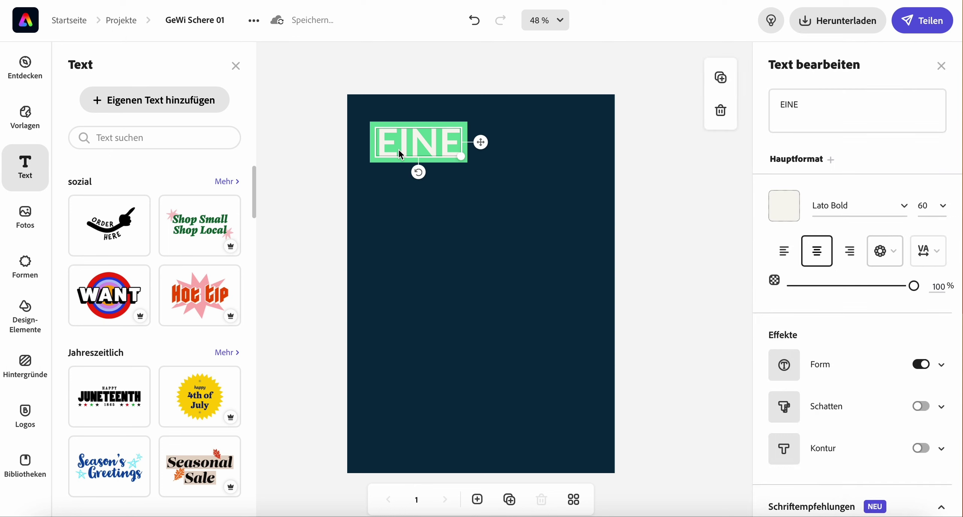
pyautogui.moveTo(398, 154); pyautogui.dragTo(415, 199)
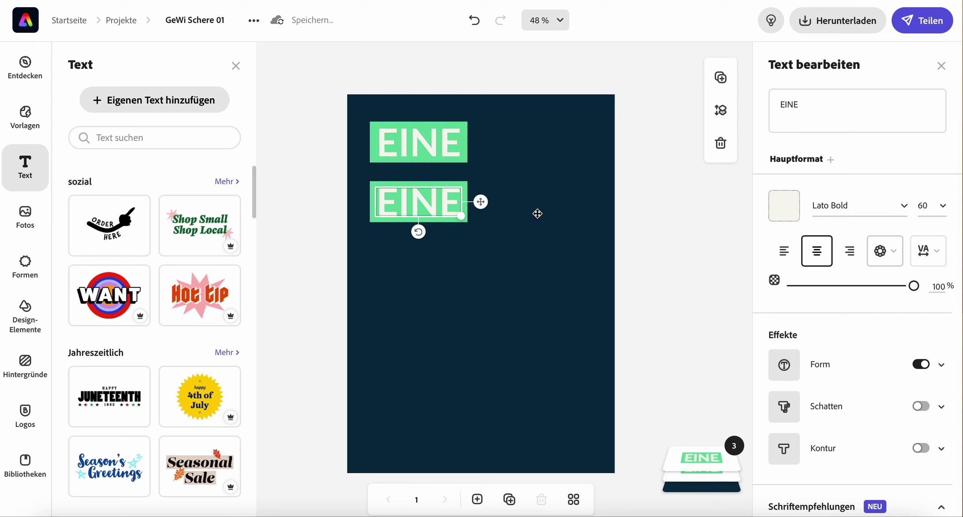
pyautogui.tripleClick(828, 108)
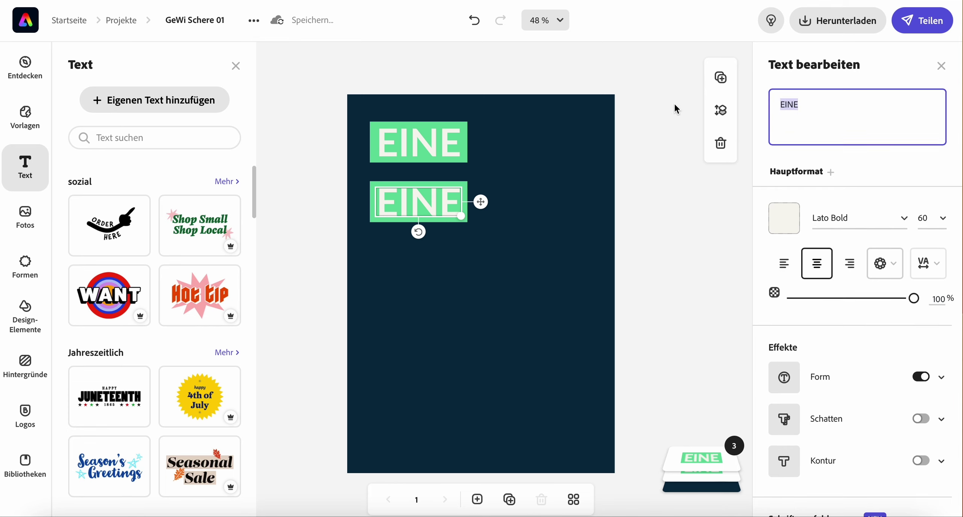
pyautogui.write('SCHULE')
# Add two more copies of the styled text below "SCHULE", reading "FÜR" and "ALLE".
pyautogui.moveTo(462, 196); pyautogui.dragTo(425, 327)
pyautogui.tripleClick(827, 108)
pyautogui.write('FÜR')
pyautogui.tripleClick(807, 111)
pyautogui.write('ALLE')
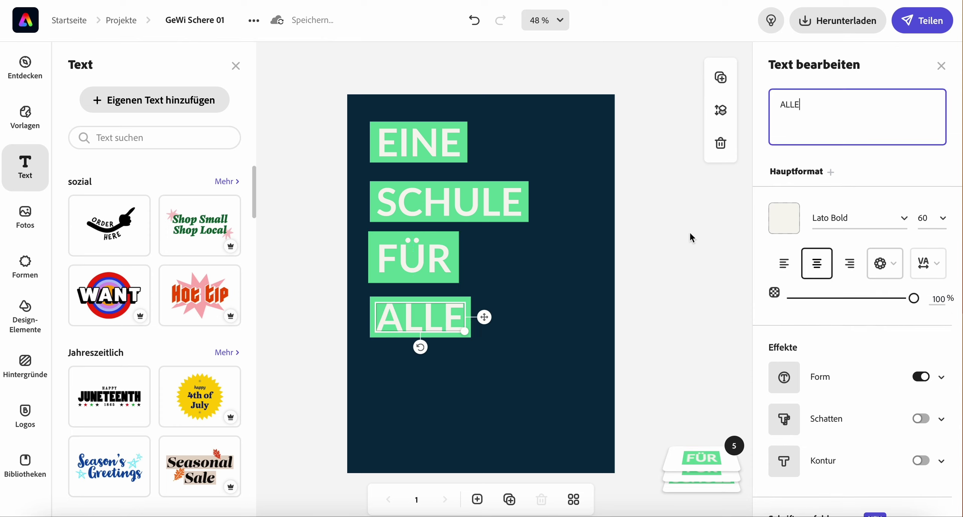
pyautogui.click(530, 349)
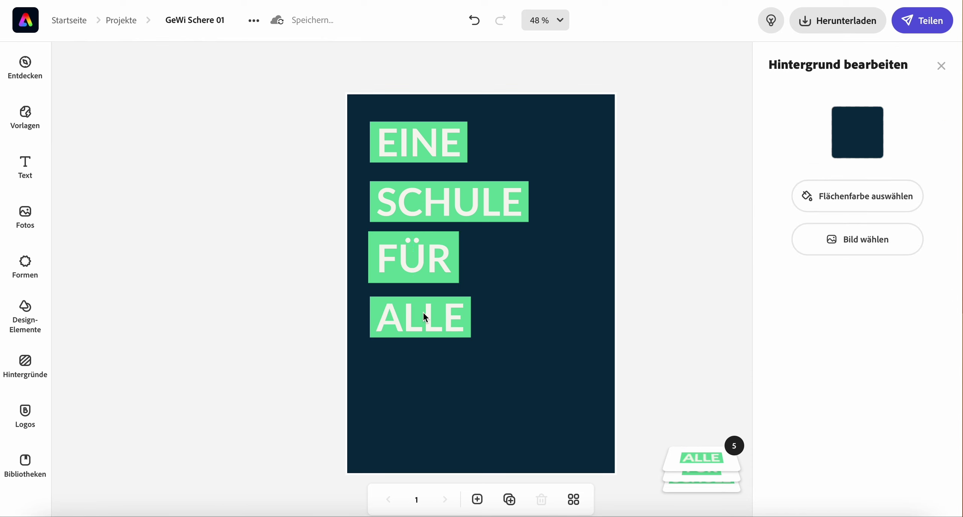
# Move "ALLE", "FÜR" and "SCHULE" down toward the page's horizontal center, stacked with "SCHULE" on top.
pyautogui.moveTo(426, 317); pyautogui.dragTo(469, 371)
pyautogui.moveTo(427, 256); pyautogui.dragTo(477, 334)
pyautogui.moveTo(471, 209); pyautogui.dragTo(495, 266)
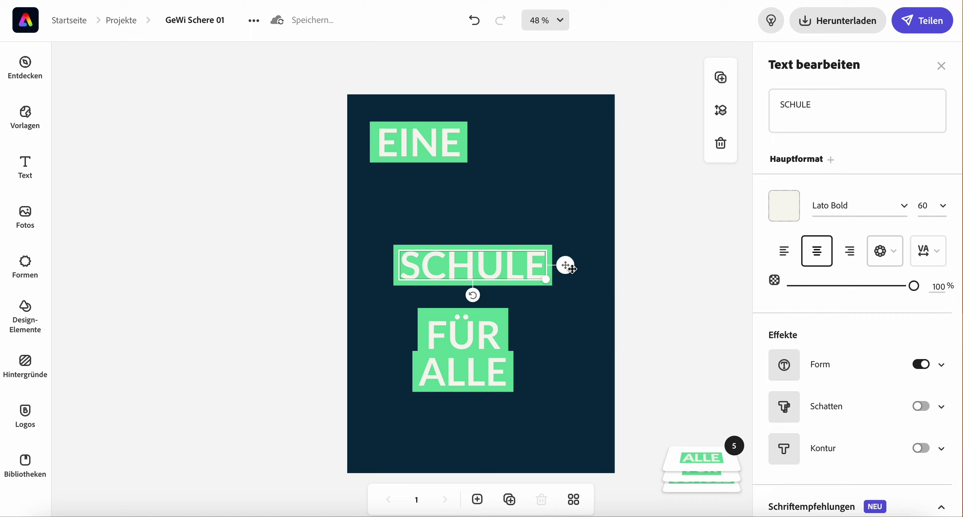
# Tilt the "SCHULE" text slightly counterclockwise and set its text size to 80.
pyautogui.moveTo(473, 295); pyautogui.dragTo(474, 292)
pyautogui.click(931, 199)
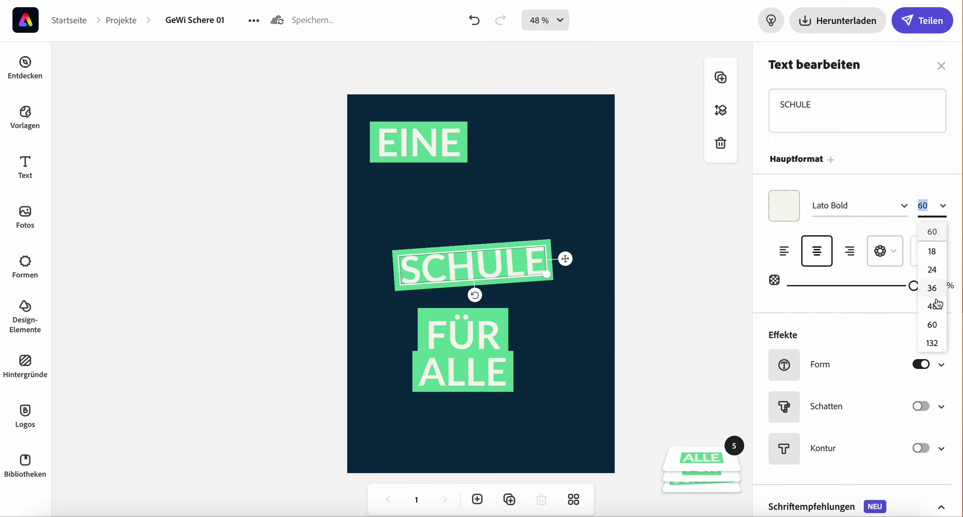
pyautogui.click(916, 204)
pyautogui.click(925, 206)
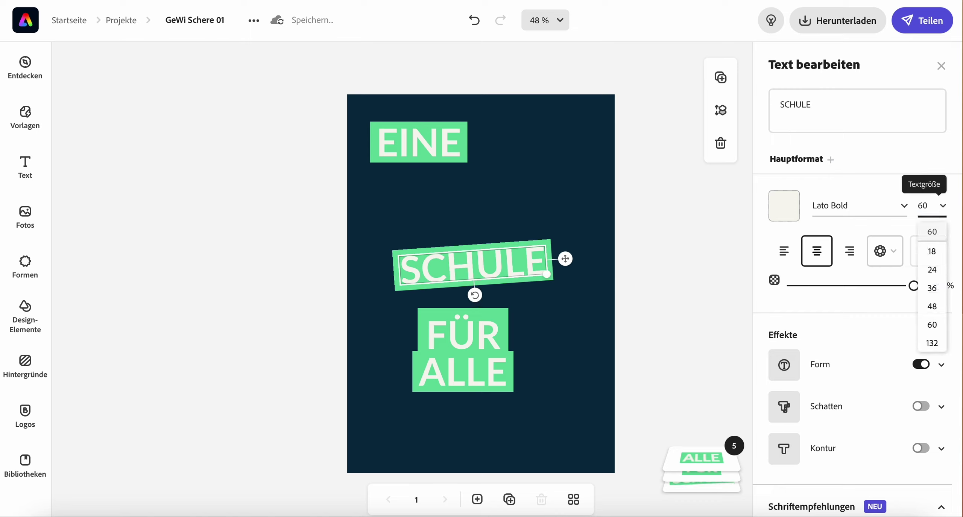
pyautogui.write('80')
pyautogui.press('Return')
# Move "EINE" directly above "SCHULE" near the page's center and tilt it slightly clockwise.
pyautogui.moveTo(429, 139); pyautogui.dragTo(476, 202)
pyautogui.click(476, 207)
pyautogui.moveTo(473, 239); pyautogui.dragTo(477, 242)
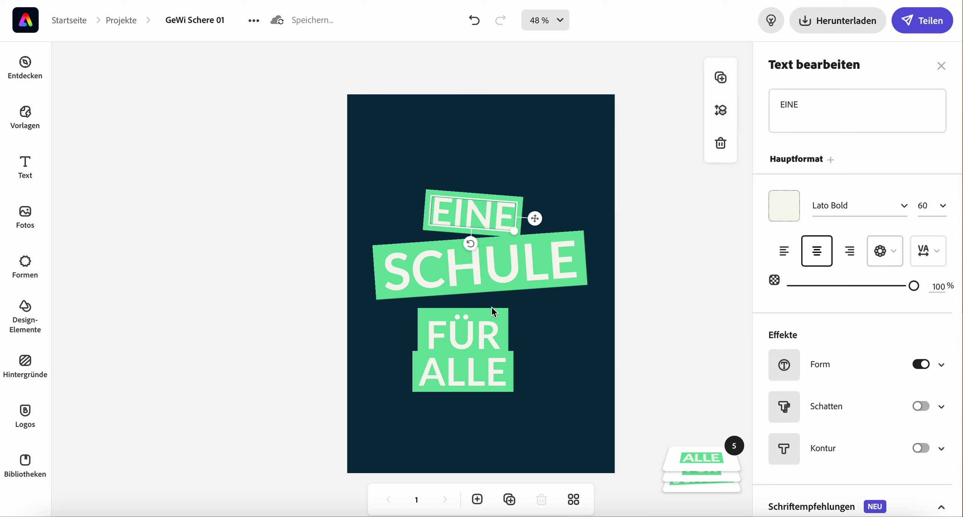
# Set the "FÜR" text size to 48, tilt it slightly clockwise and place it directly under "SCHULE".
pyautogui.click(487, 320)
pyautogui.click(924, 205)
pyautogui.click(936, 325)
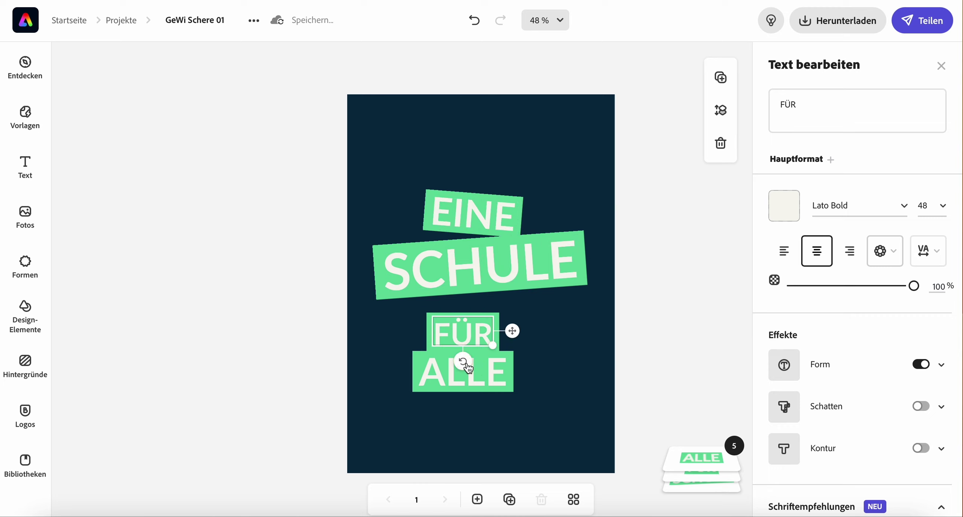
pyautogui.moveTo(464, 361); pyautogui.dragTo(474, 308)
# Tilt "ALLE" slightly counterclockwise, set its text size to 80 and place it directly under "FÜR".
pyautogui.click(470, 372)
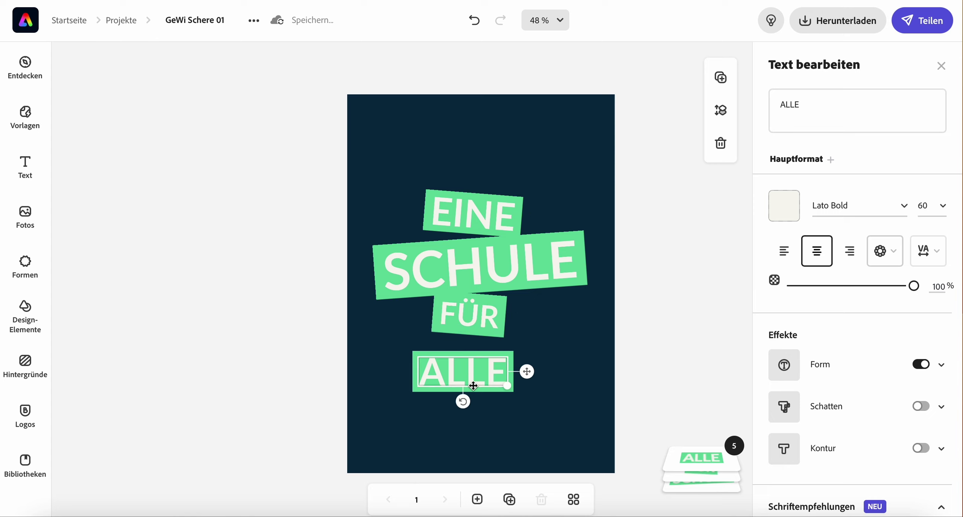
pyautogui.moveTo(463, 401); pyautogui.dragTo(465, 402)
pyautogui.click(930, 206)
pyautogui.click(932, 268)
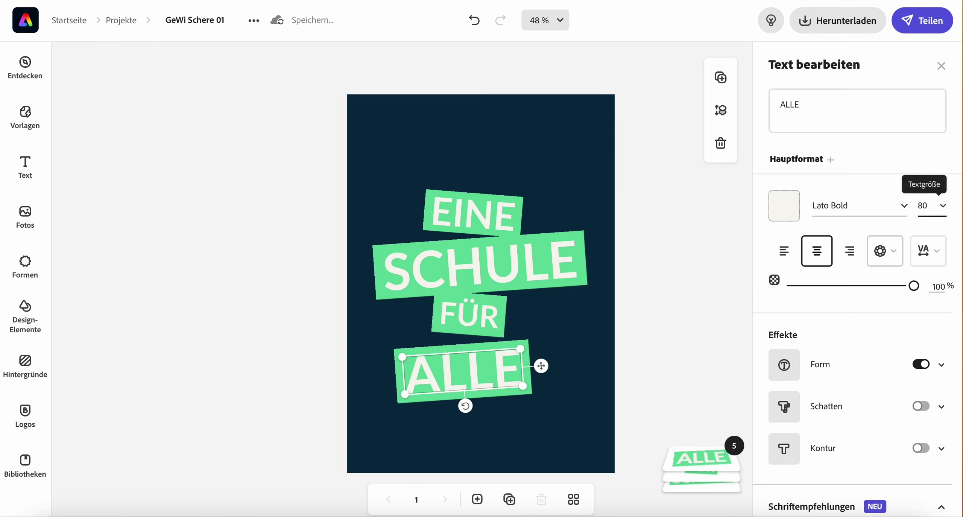
pyautogui.click(413, 153)
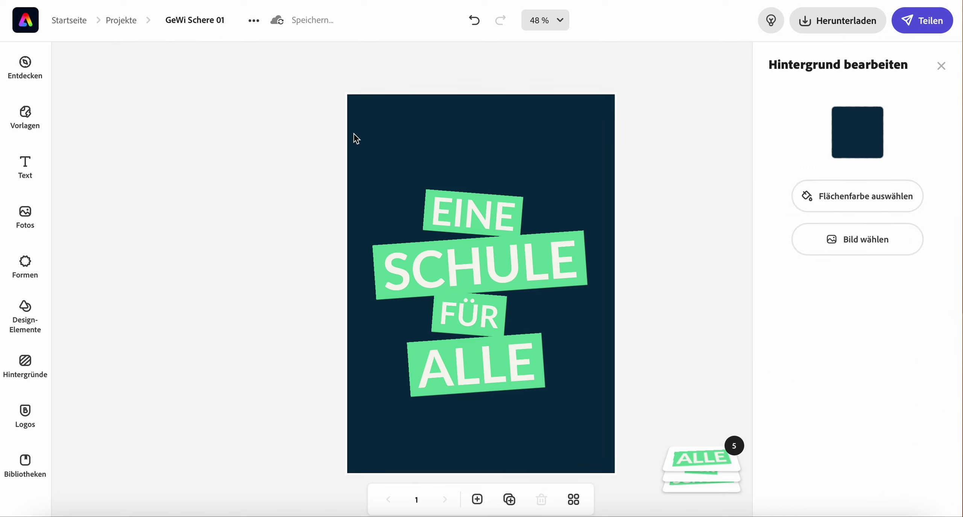
# Select all four text blocks together and move them slightly up on the page.
pyautogui.hotkey('ctrl', 'a')
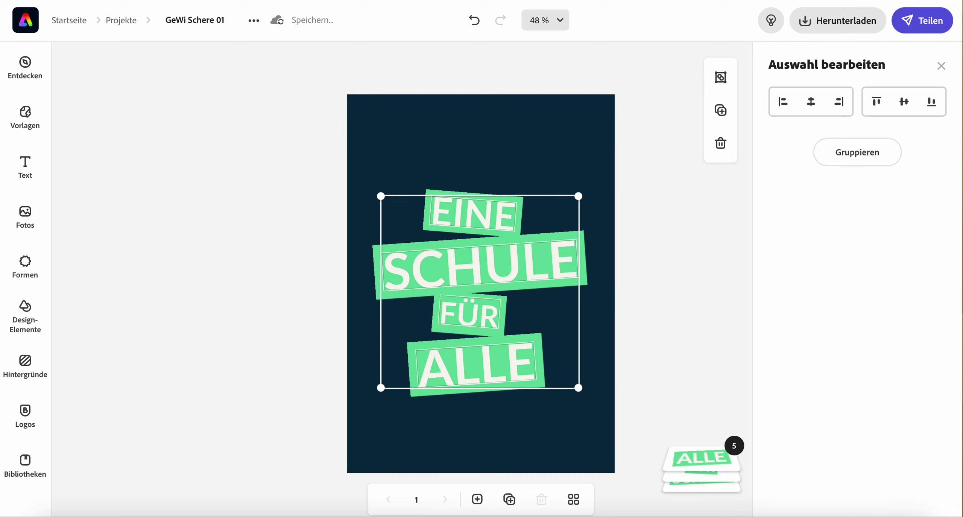
pyautogui.click(375, 148)
pyautogui.click(481, 213)
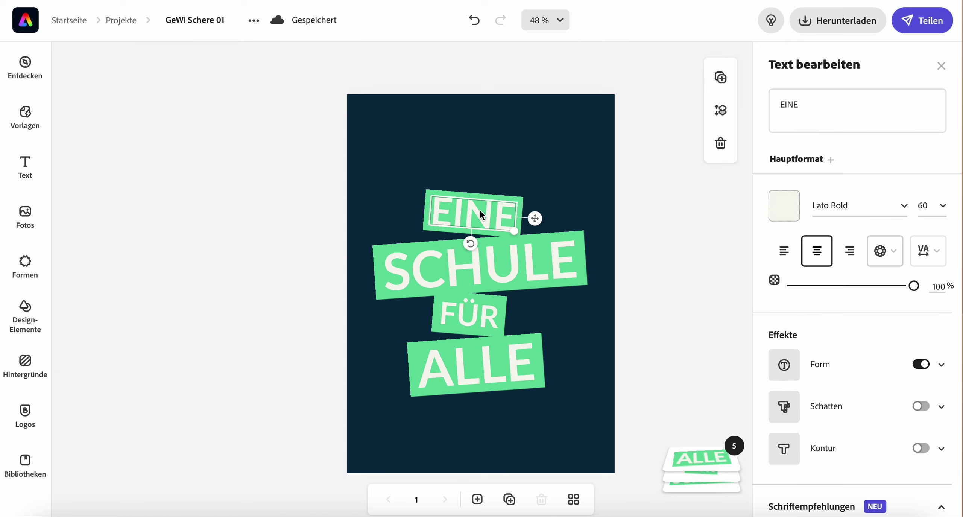
pyautogui.keyDown('shift'); pyautogui.click(524, 271); pyautogui.keyUp('shift')
pyautogui.keyDown('shift'); pyautogui.click(479, 311); pyautogui.keyUp('shift')
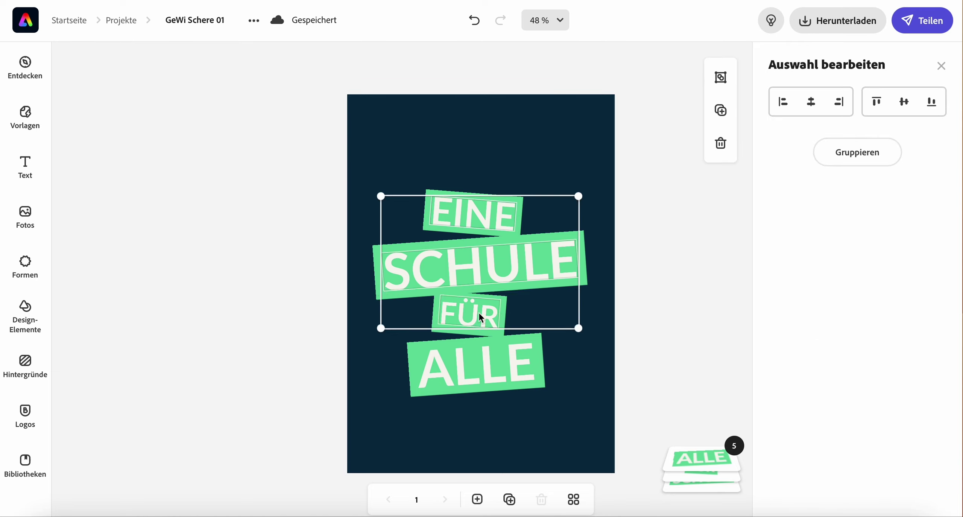
pyautogui.keyDown('shift'); pyautogui.click(471, 360); pyautogui.keyUp('shift')
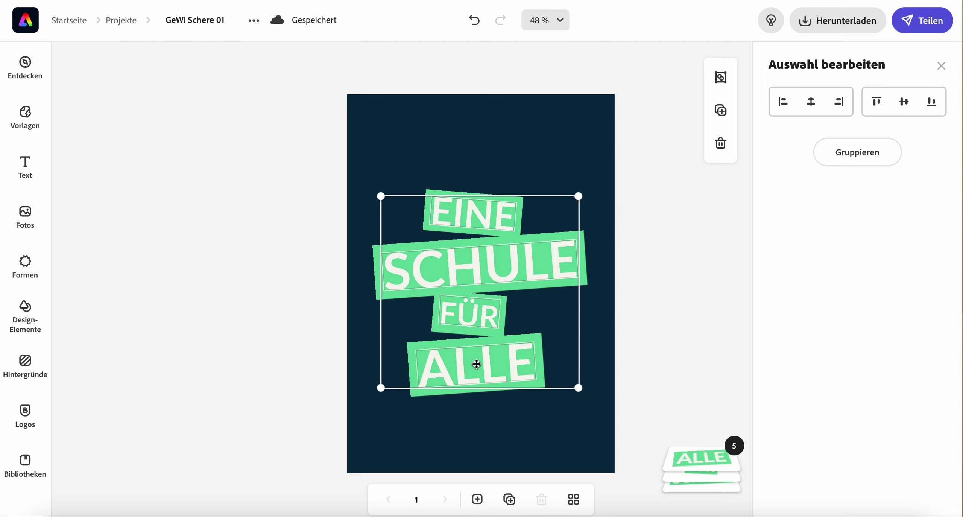
pyautogui.moveTo(476, 364); pyautogui.dragTo(481, 356)
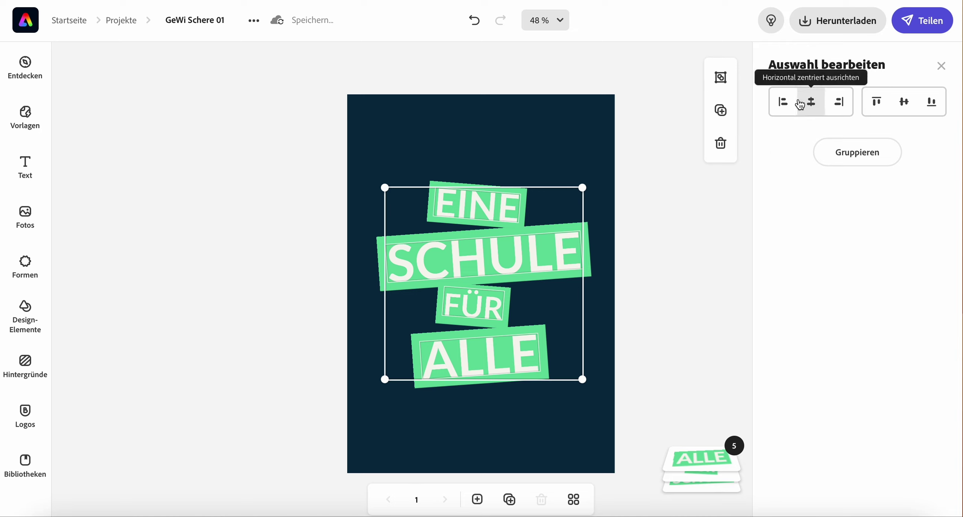
# Align the four selected text blocks by their horizontal centers and move them together slightly above the page's middle.
pyautogui.click(785, 106)
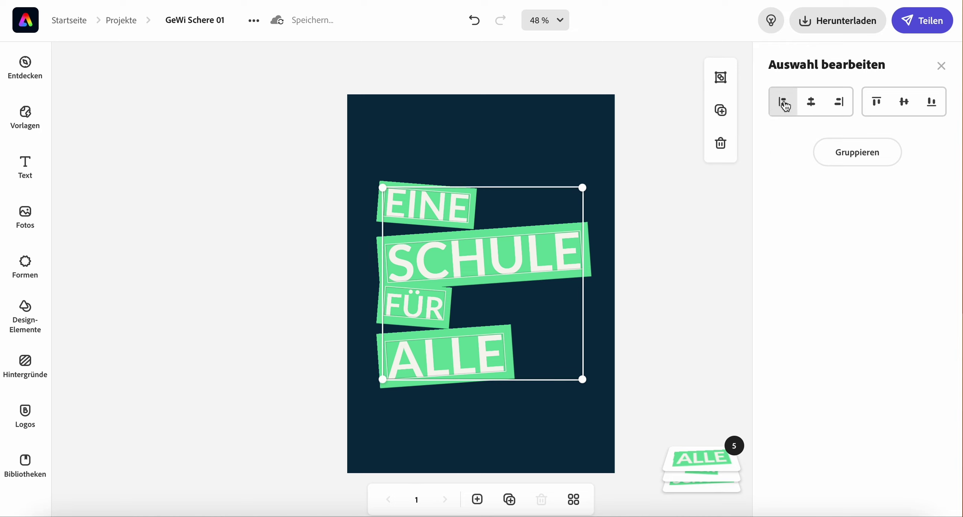
pyautogui.click(837, 103)
pyautogui.click(817, 106)
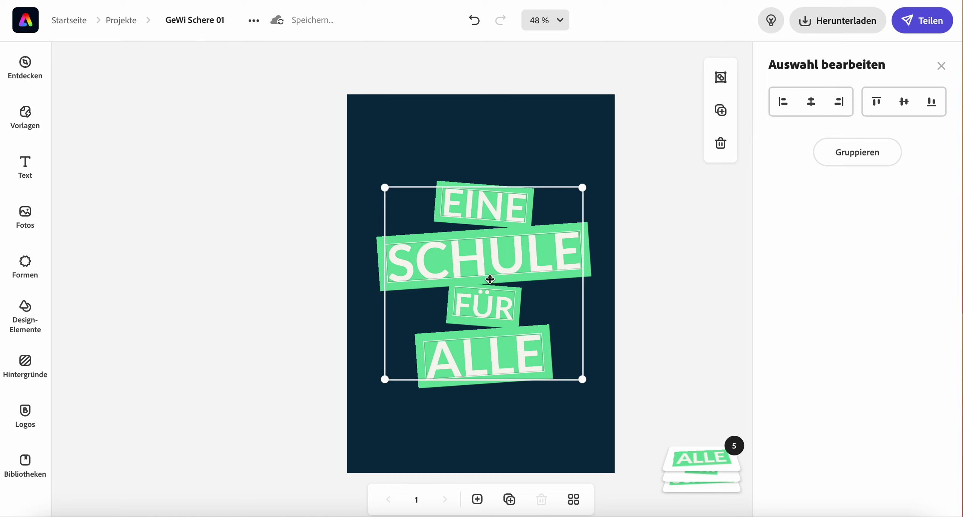
pyautogui.moveTo(522, 257)
pyautogui.mouseDown()
pyautogui.moveTo(493, 259)
pyautogui.moveTo(520, 260)
pyautogui.mouseUp()
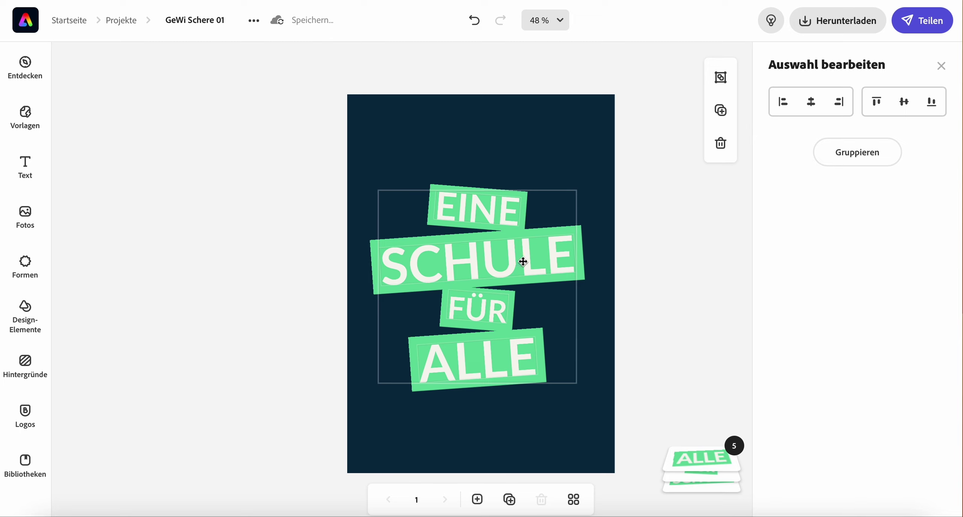
pyautogui.moveTo(523, 261); pyautogui.dragTo(493, 233)
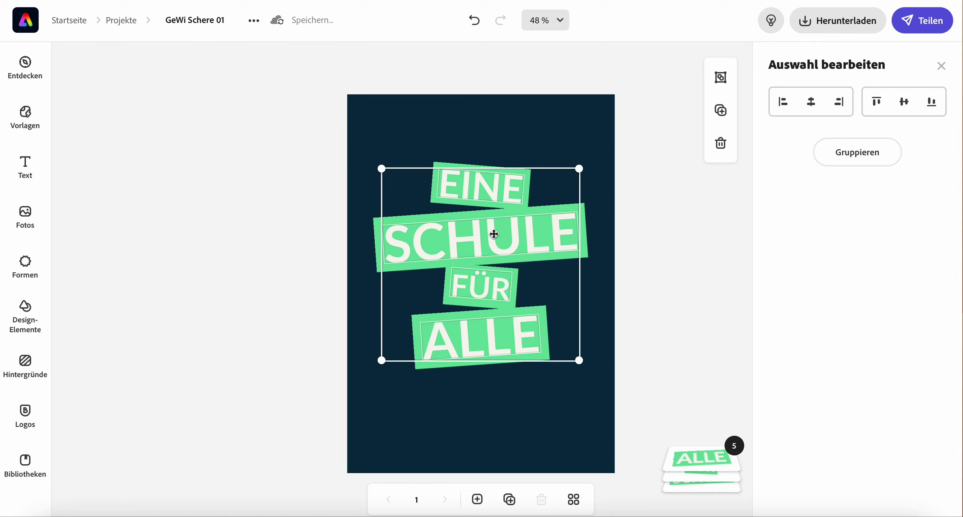
# Recenter the four selected slogan blocks horizontally, nudge them slightly up and deselect them.
pyautogui.click(812, 110)
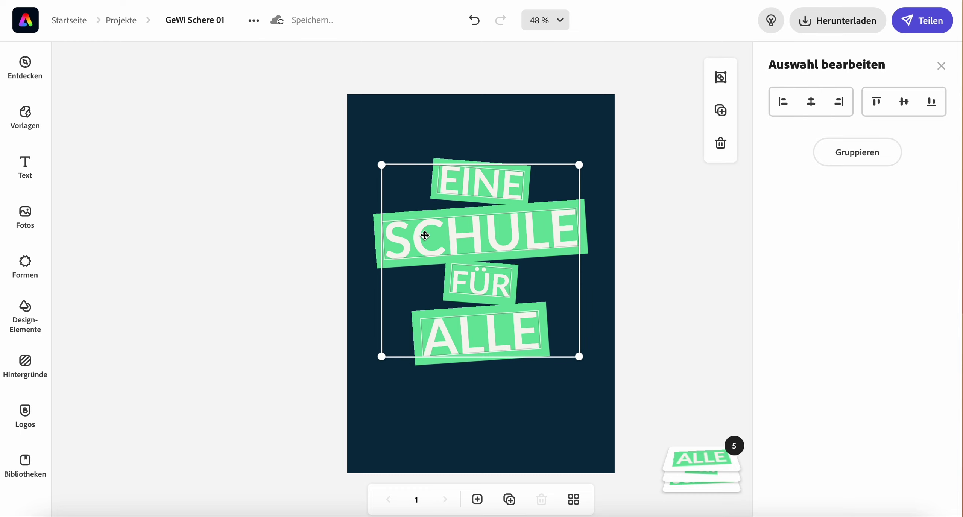
pyautogui.click(460, 126)
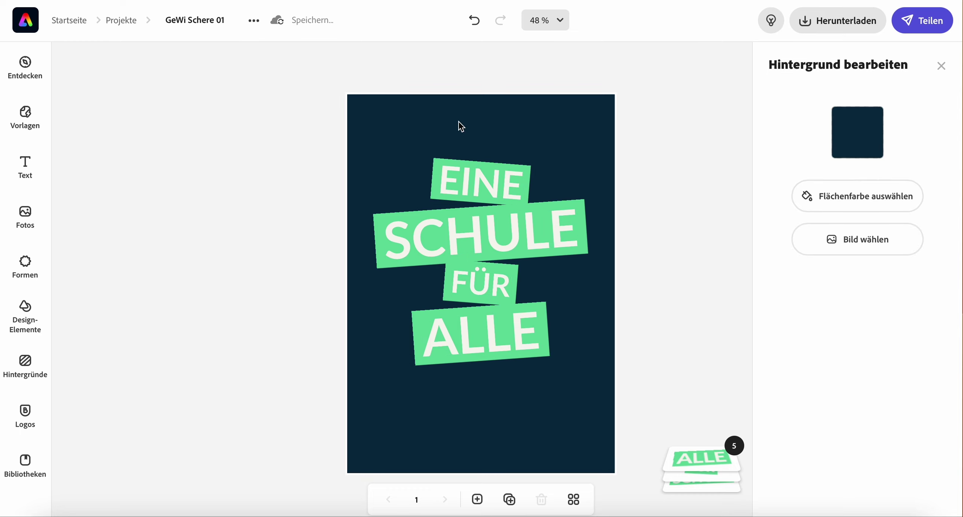
# Add a new text block below "ALLE" reading "Mit der Gemeinschaftschule die Schere schließen!".
pyautogui.click(26, 170)
pyautogui.click(169, 107)
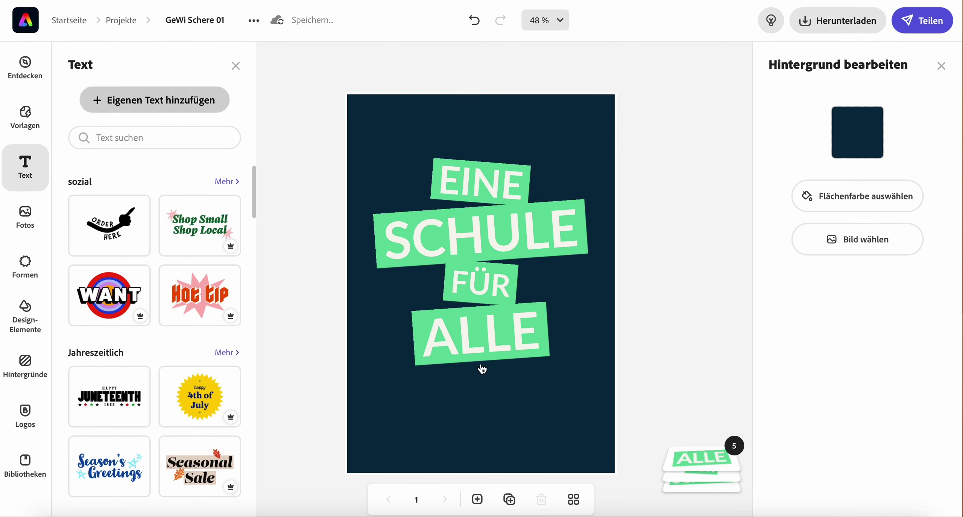
pyautogui.write('Eine a')
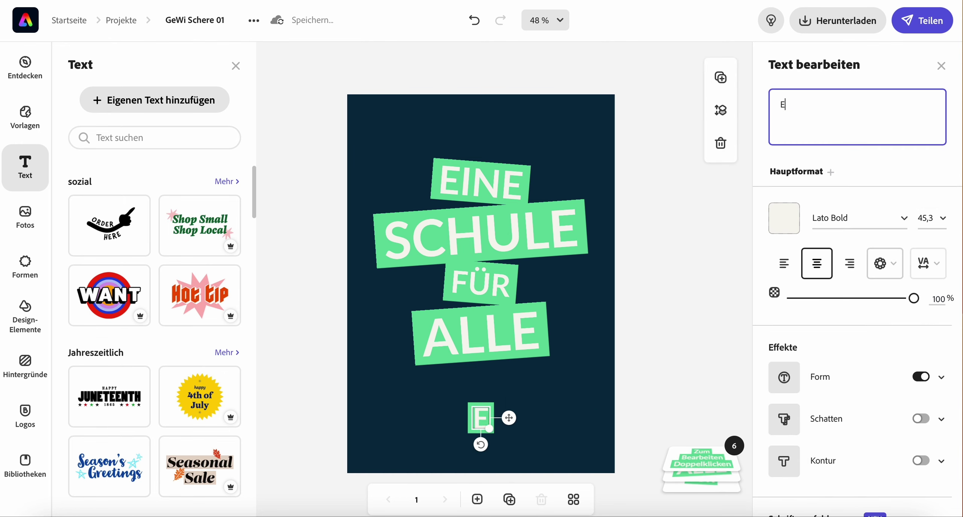
pyautogui.press('BackSpace')
pyautogui.press('BackSpace')
pyautogui.press('BackSpace')
pyautogui.press('BackSpace')
pyautogui.press('BackSpace')
pyautogui.press('BackSpace')
pyautogui.write('Mit der Gemeinschaftschule')
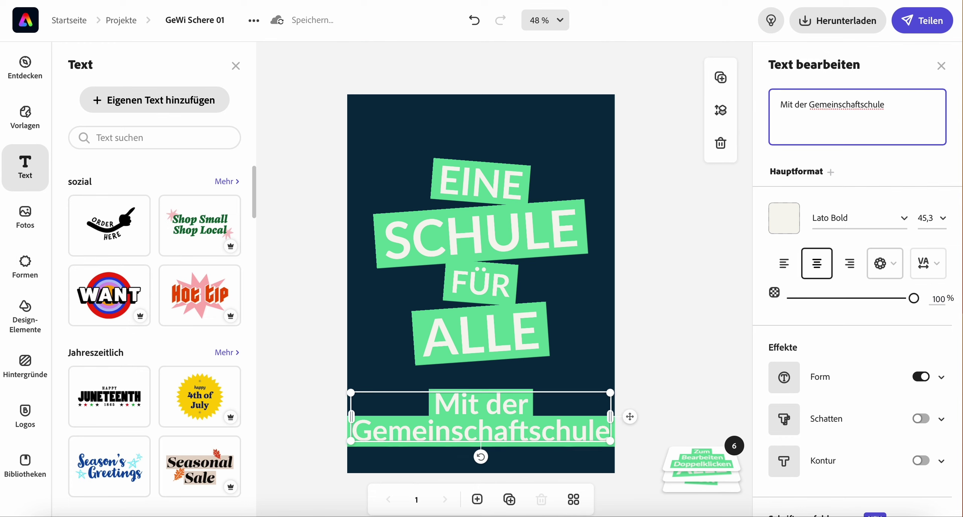
pyautogui.write(' die Schere schließen!')
# Set the subline's text size to 18 and turn off its green background shape.
pyautogui.click(943, 218)
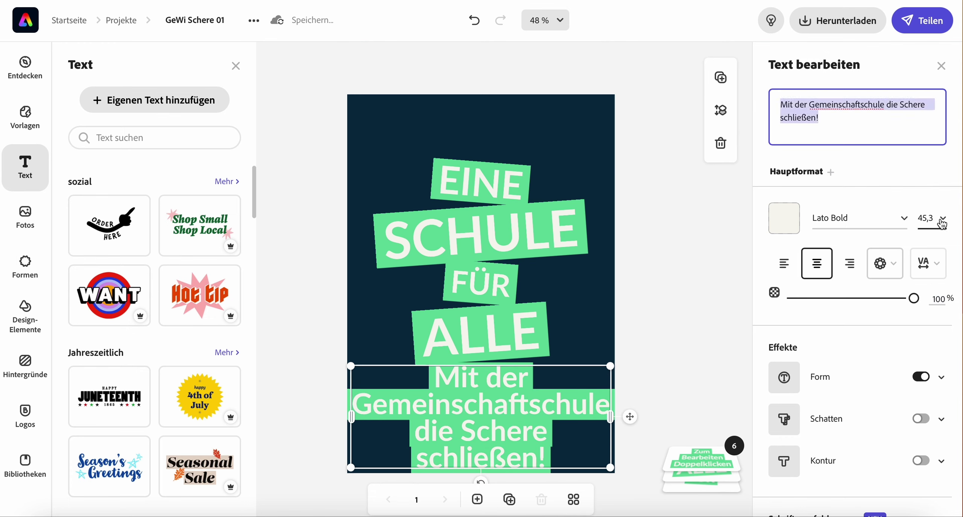
pyautogui.click(932, 343)
pyautogui.click(943, 205)
pyautogui.click(933, 306)
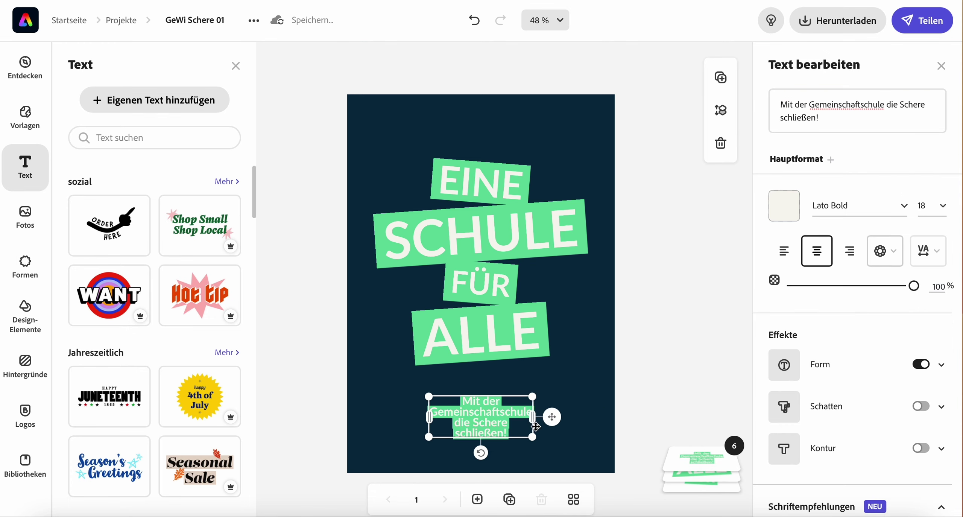
pyautogui.click(920, 364)
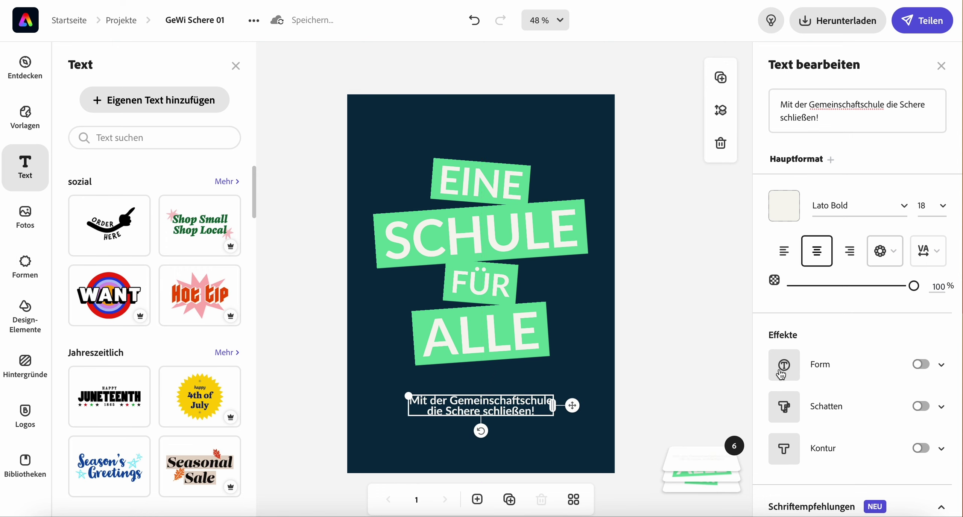
# Move the subline slightly down, then select all text blocks and shift them together slightly up.
pyautogui.click(795, 212)
pyautogui.click(724, 141)
pyautogui.moveTo(496, 409); pyautogui.dragTo(498, 418)
pyautogui.click(607, 389)
pyautogui.hotkey('ctrl', 'a')
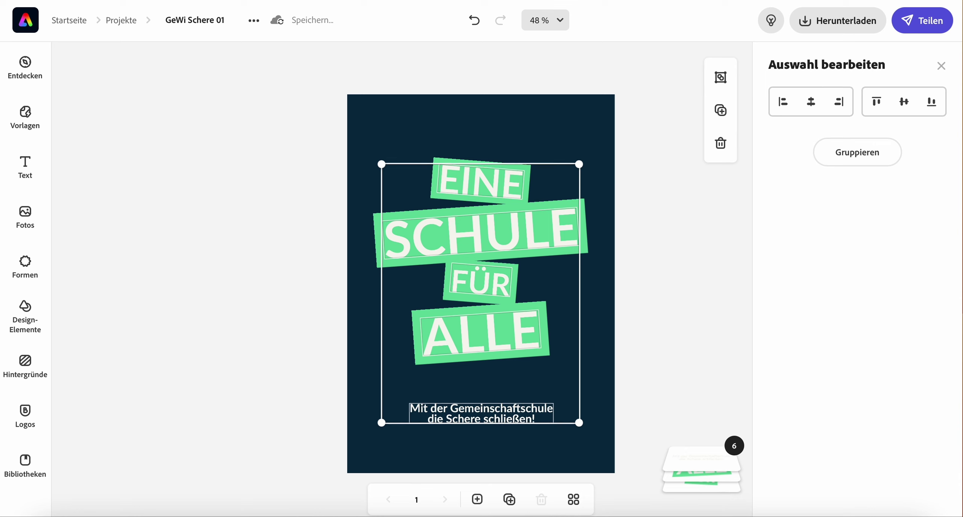
pyautogui.click(643, 330)
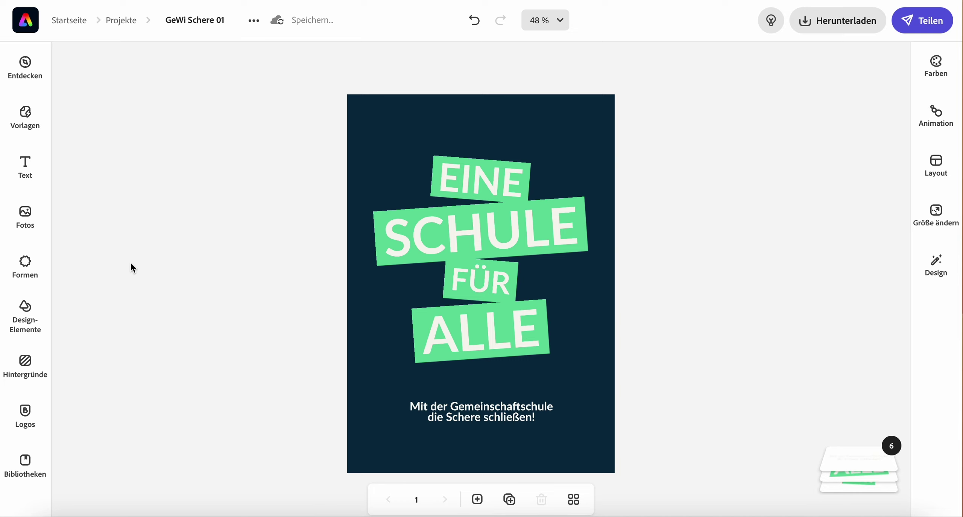
# Add a basic square to the poster and shrink it to a small square below the subline.
pyautogui.click(25, 266)
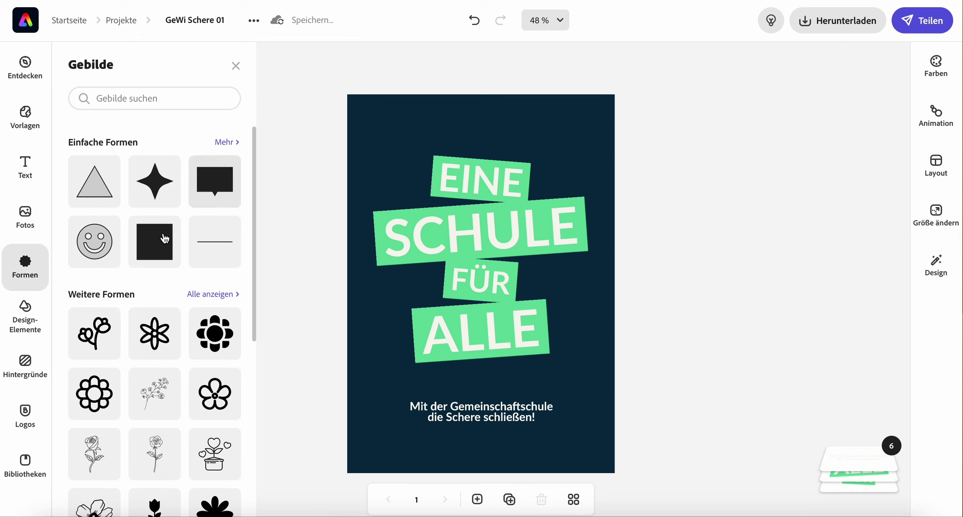
pyautogui.click(165, 239)
pyautogui.click(467, 389)
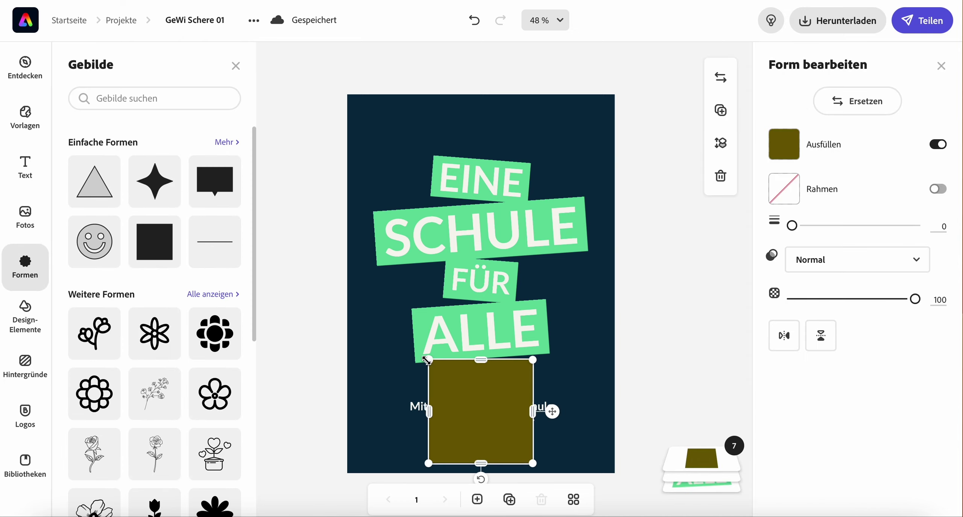
pyautogui.moveTo(426, 360); pyautogui.dragTo(504, 435)
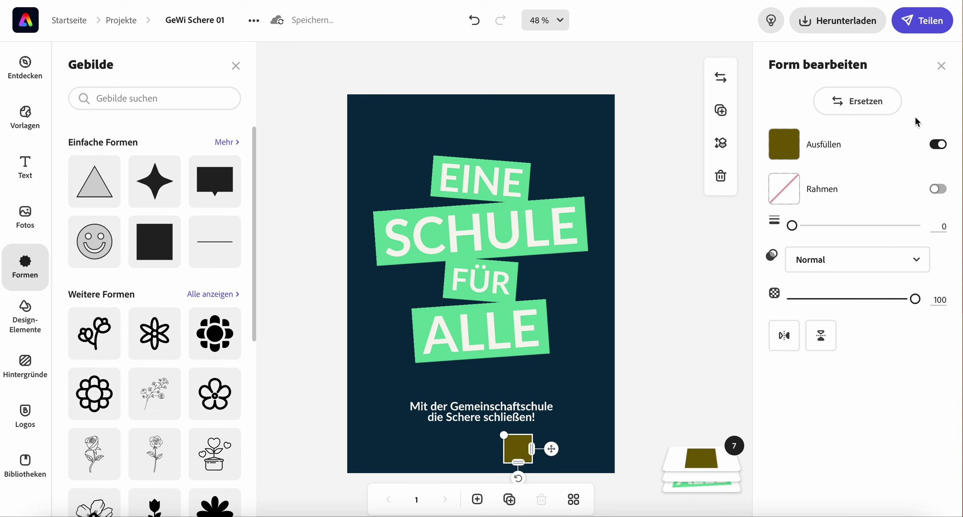
# Fill the small square with off-white #F7F6F1 and center it horizontally under the subline.
pyautogui.click(784, 144)
pyautogui.click(896, 275)
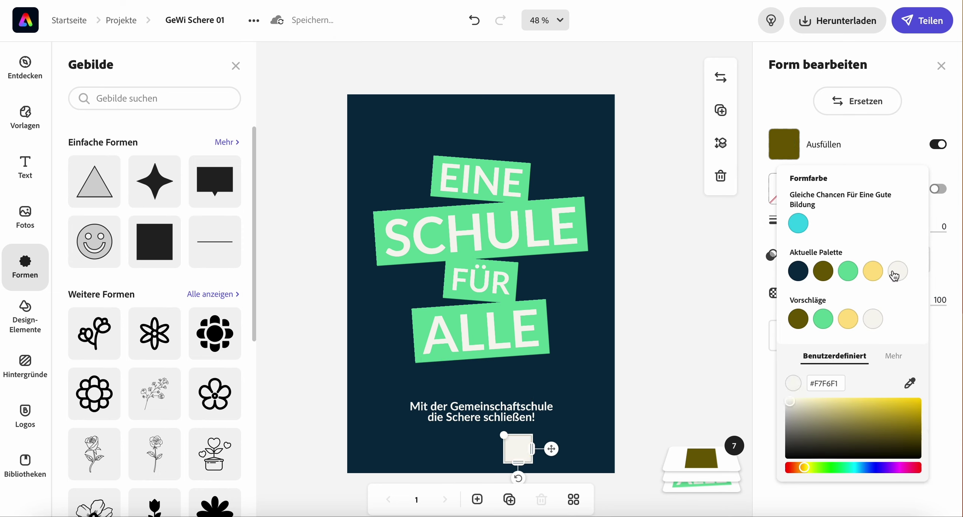
pyautogui.click(470, 430)
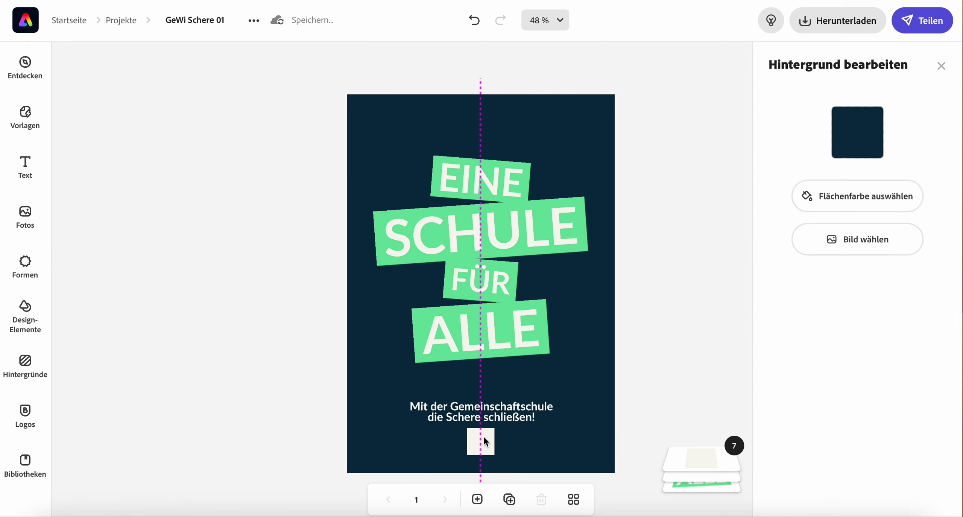
# Move the centered subline up closer to "ALLE" and shift the four slogan blocks together slightly up.
pyautogui.click(532, 417)
pyautogui.moveTo(532, 417); pyautogui.dragTo(534, 397)
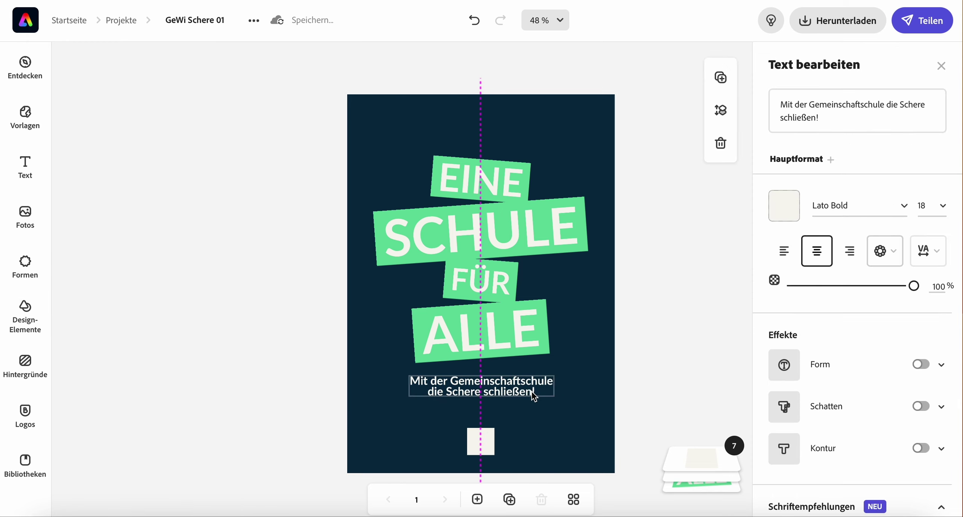
pyautogui.moveTo(602, 319); pyautogui.dragTo(460, 157)
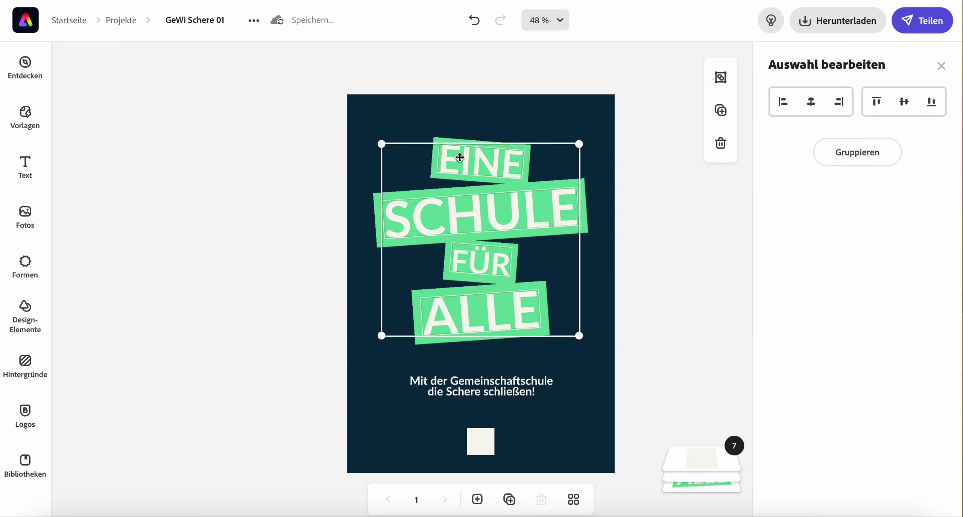
pyautogui.click(500, 390)
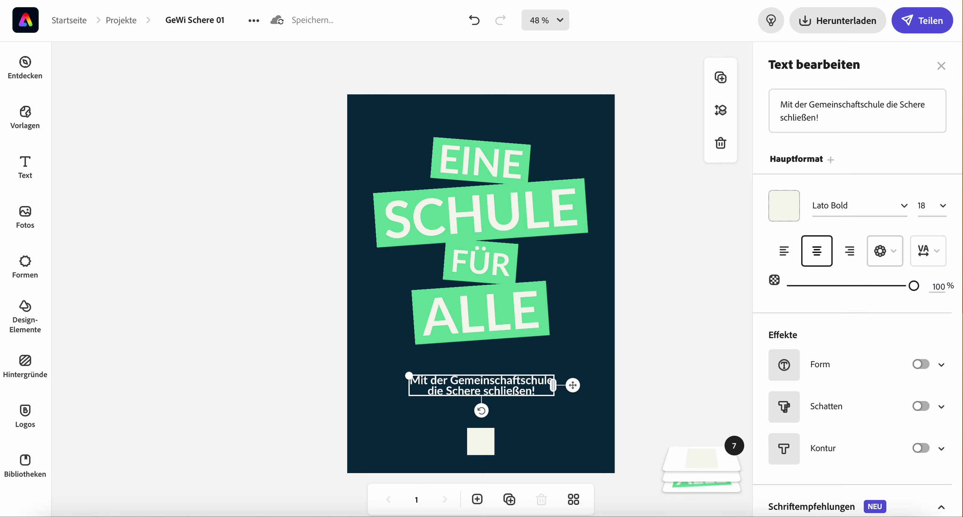
pyautogui.click(685, 432)
# Move the square to the top center above "EINE" and shift the slogan and subline down beneath it.
pyautogui.moveTo(479, 445); pyautogui.dragTo(480, 136)
pyautogui.hotkey('ctrl', 'a')
pyautogui.click(548, 92)
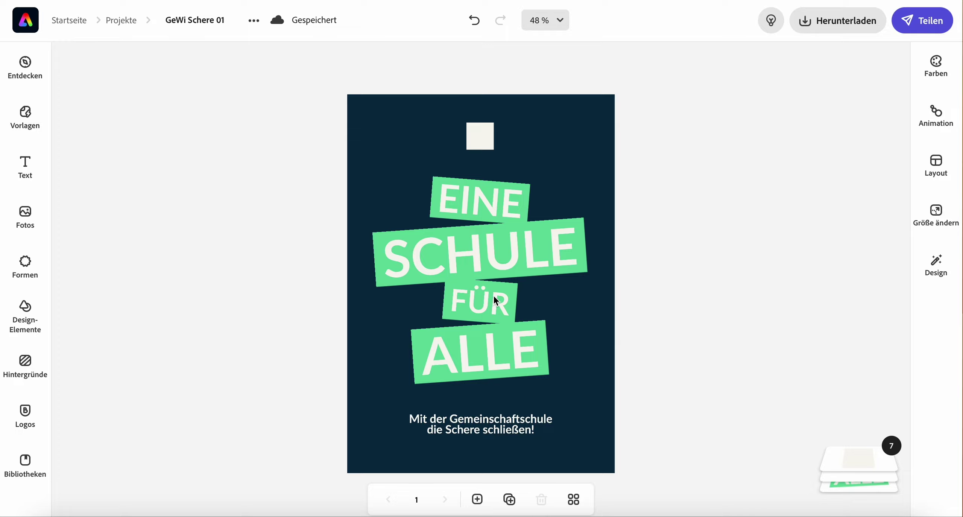
# Duplicate the project under the name "GeWi Schere 02".
pyautogui.click(254, 20)
pyautogui.click(228, 48)
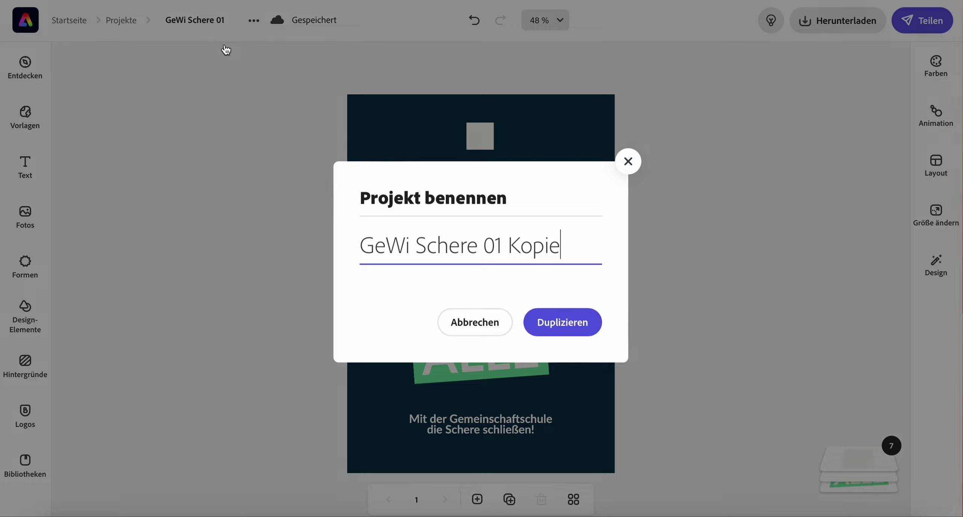
pyautogui.moveTo(495, 246); pyautogui.dragTo(593, 246)
pyautogui.write('2')
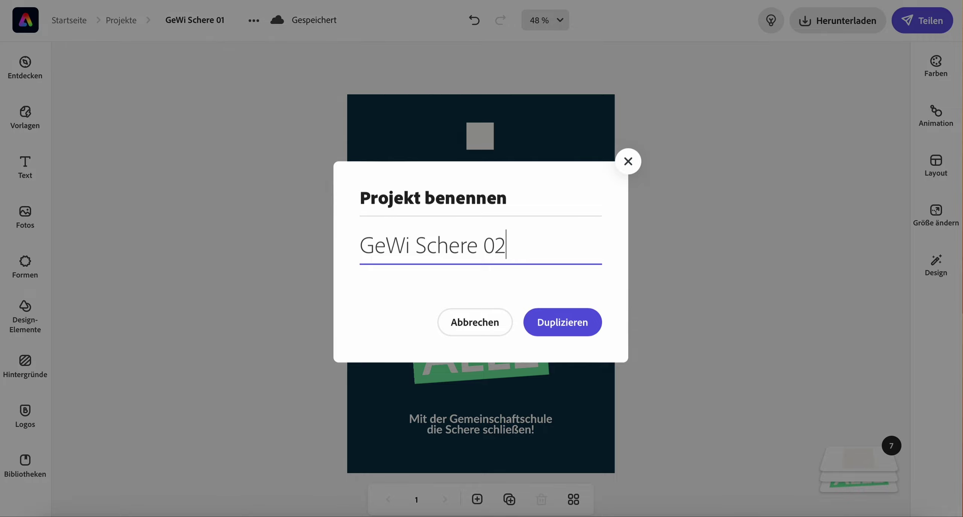
pyautogui.click(563, 323)
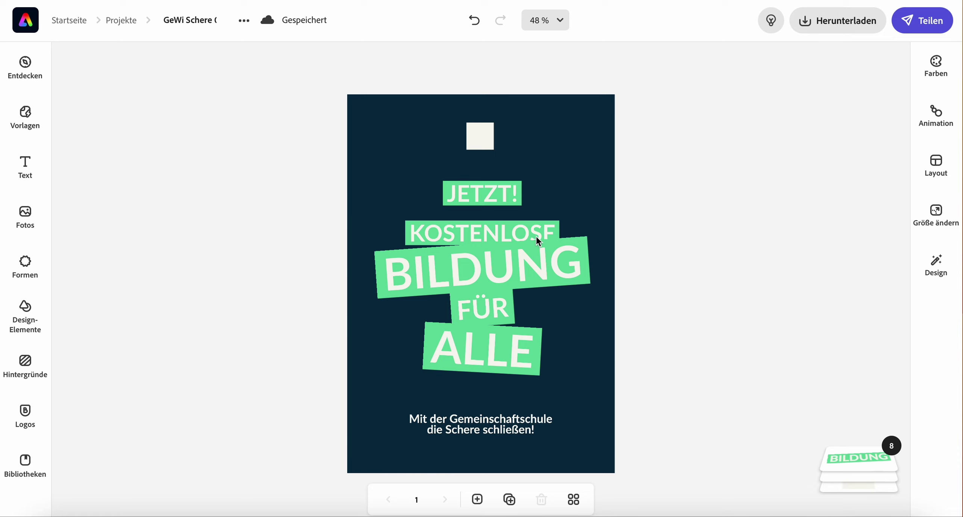
# Bring the "KOSTENLOSE" text block to the front so it lies over "BILDUNG".
pyautogui.click(528, 257)
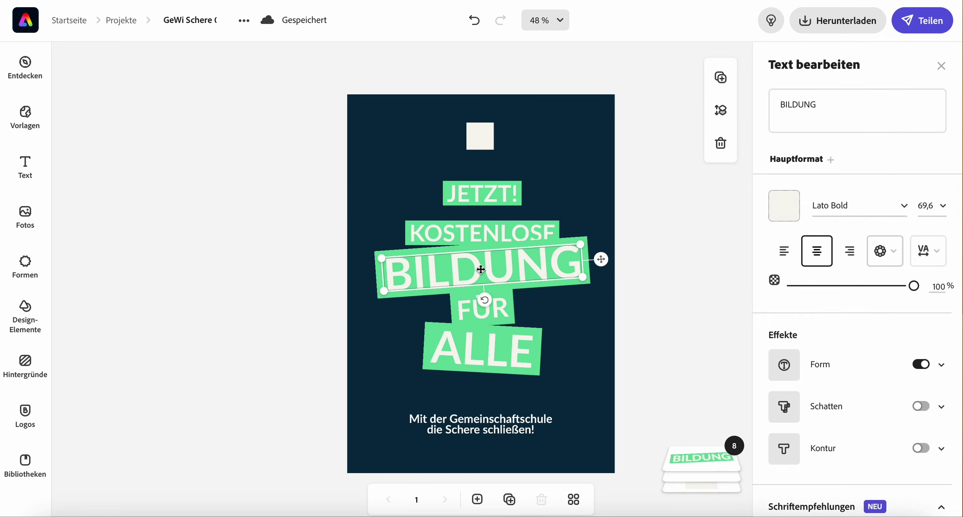
pyautogui.click(528, 233)
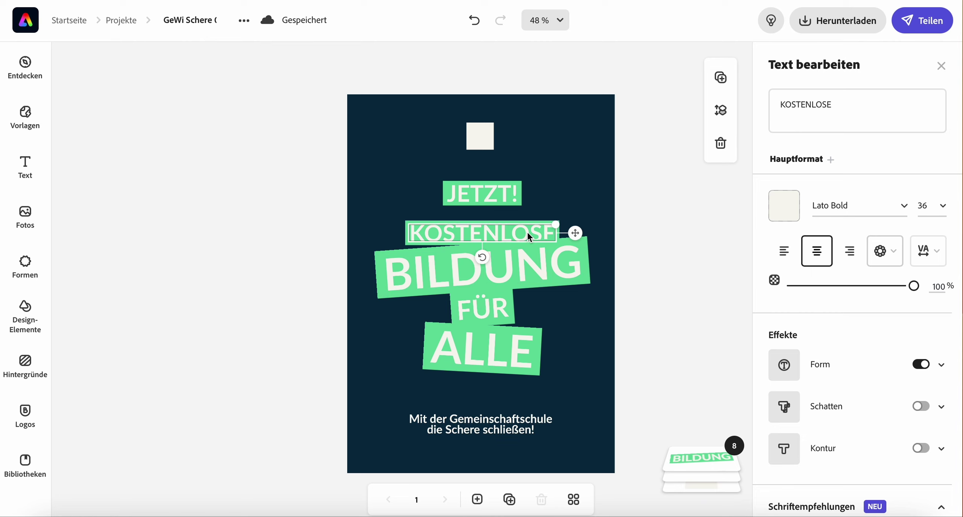
pyautogui.click(725, 115)
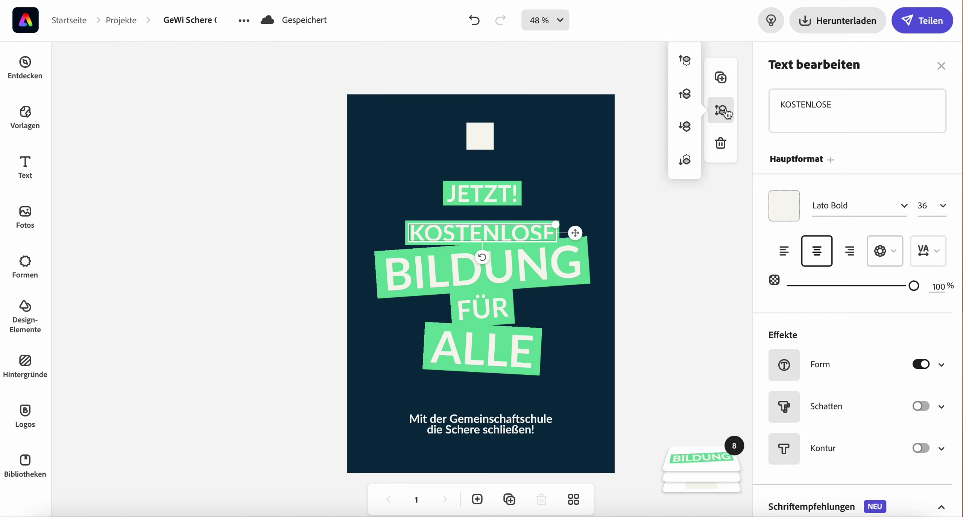
pyautogui.click(692, 65)
pyautogui.click(626, 154)
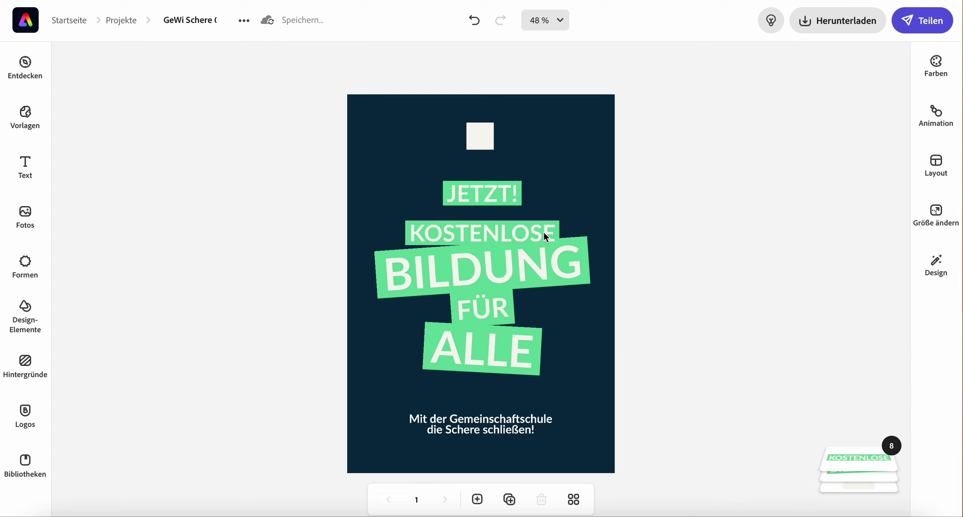